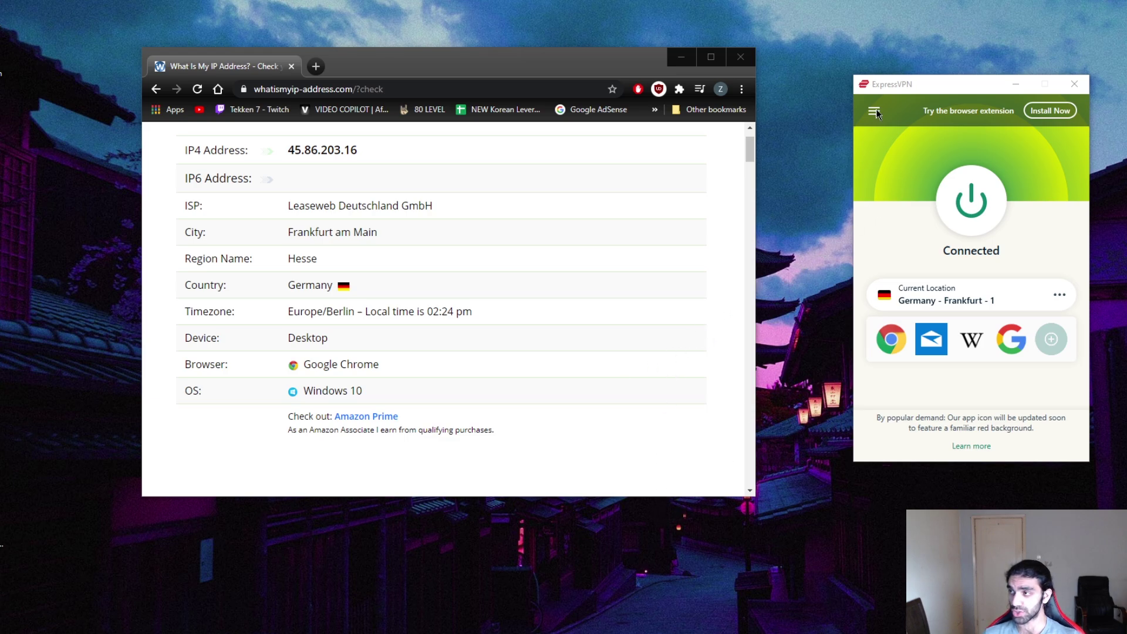
# Nudge the ExpressVPN window slightly left beside the IP-check page.
pyautogui.click(901, 84)
pyautogui.moveTo(900, 81); pyautogui.dragTo(882, 81)
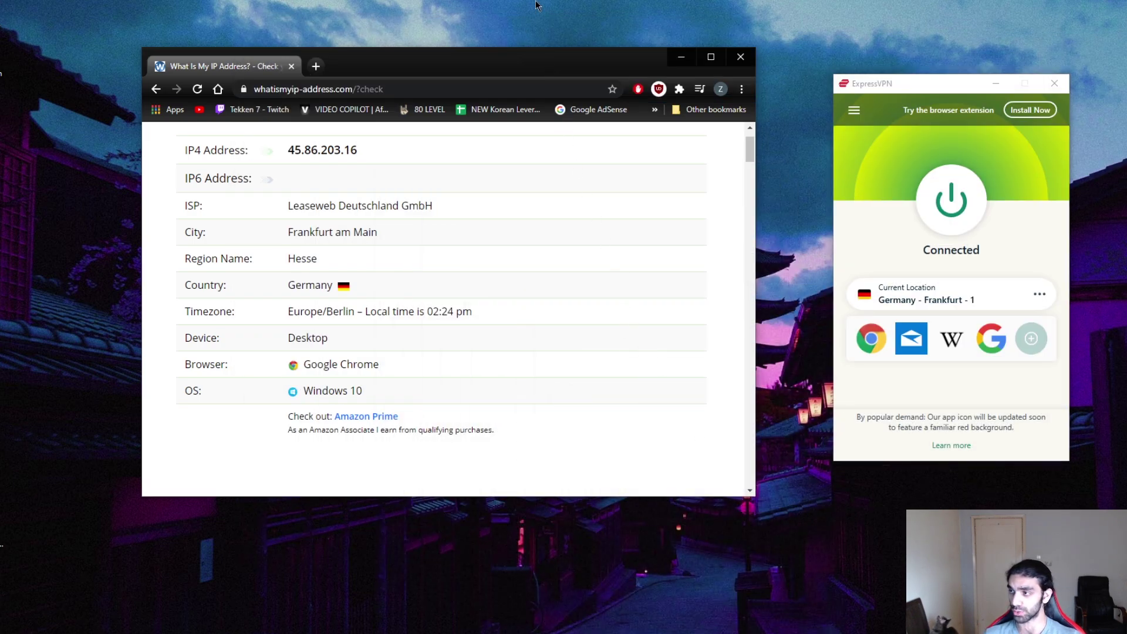
# Connect ExpressVPN to South Korea - 2 from the Asia Pacific section of VPN Locations.
pyautogui.click(842, 112)
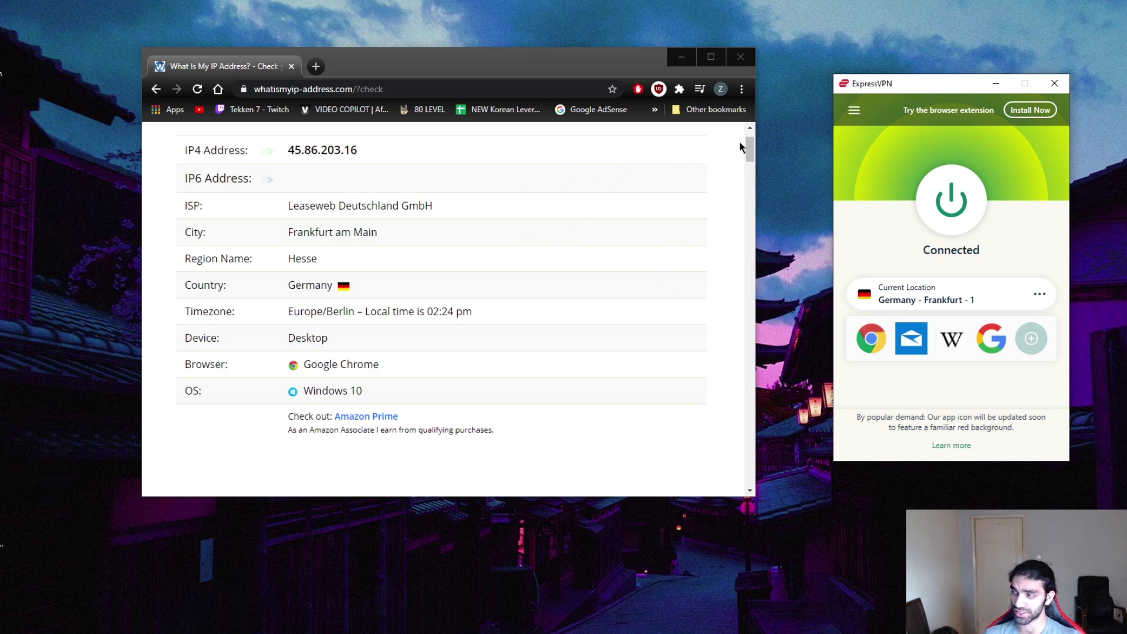
pyautogui.click(853, 110)
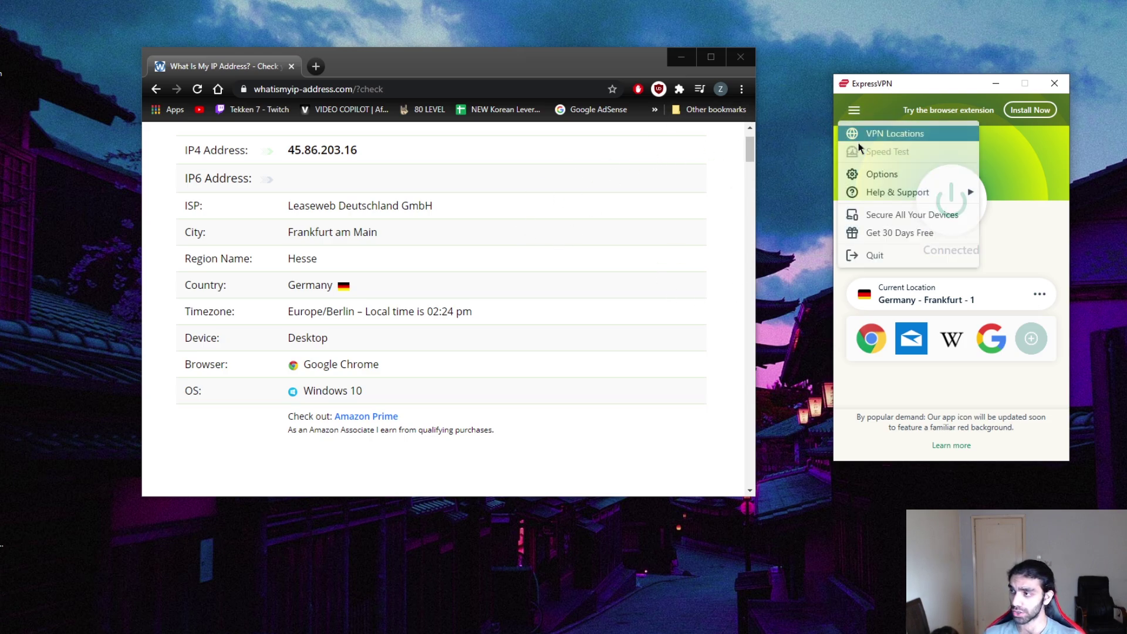
pyautogui.click(892, 135)
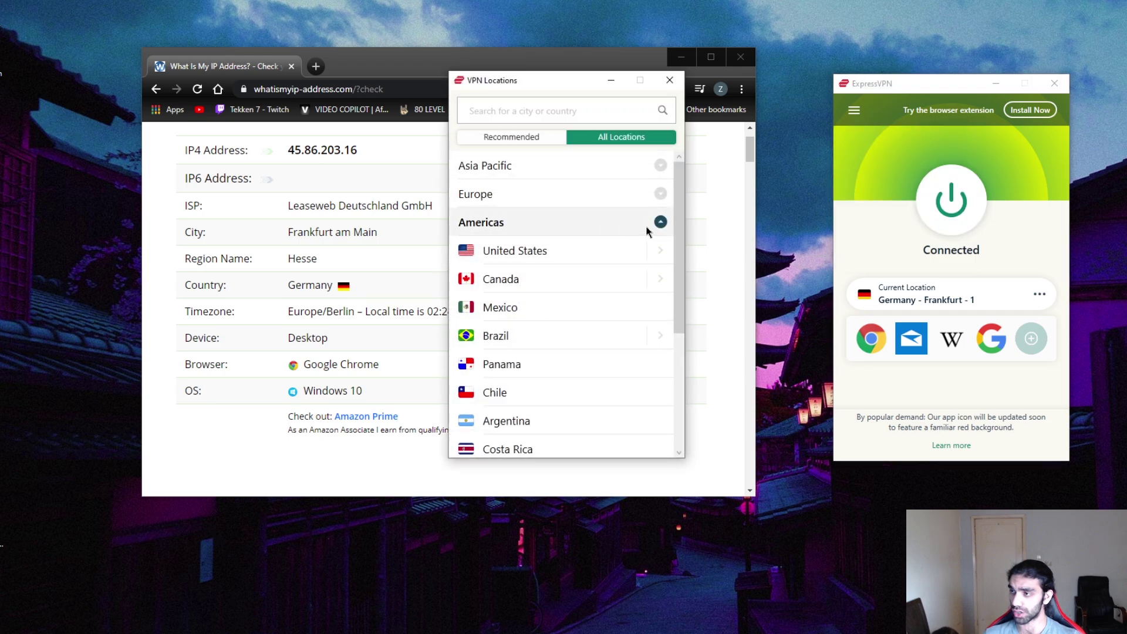
pyautogui.click(660, 222)
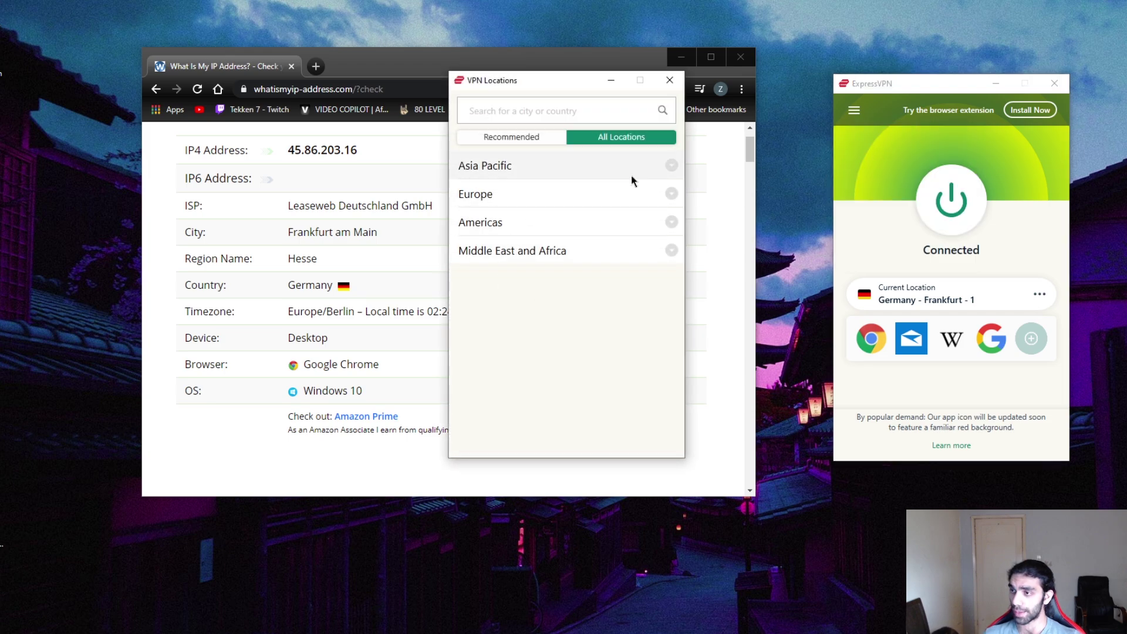
pyautogui.click(670, 166)
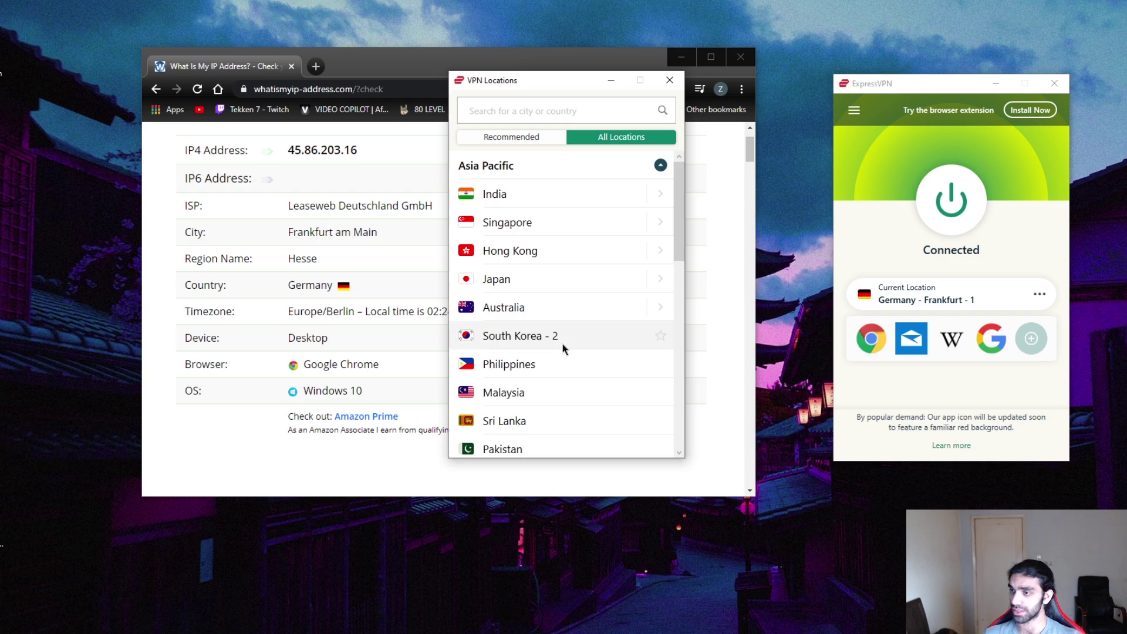
pyautogui.scroll(-1, 571, 380)
pyautogui.scroll(-5, 569, 379)
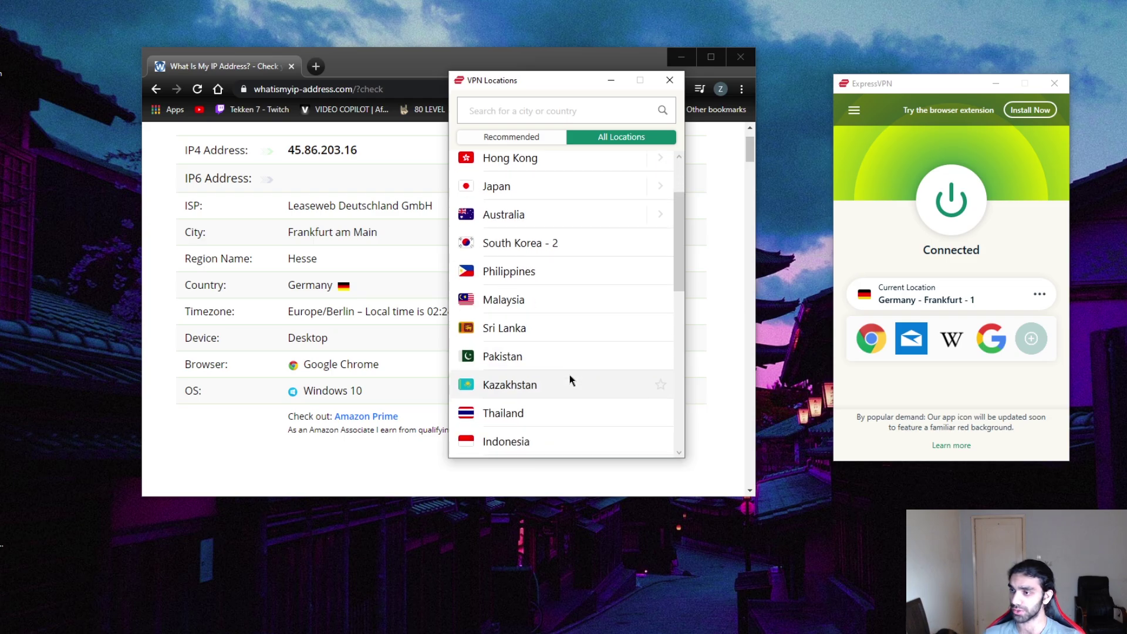
pyautogui.scroll(-10, 569, 375)
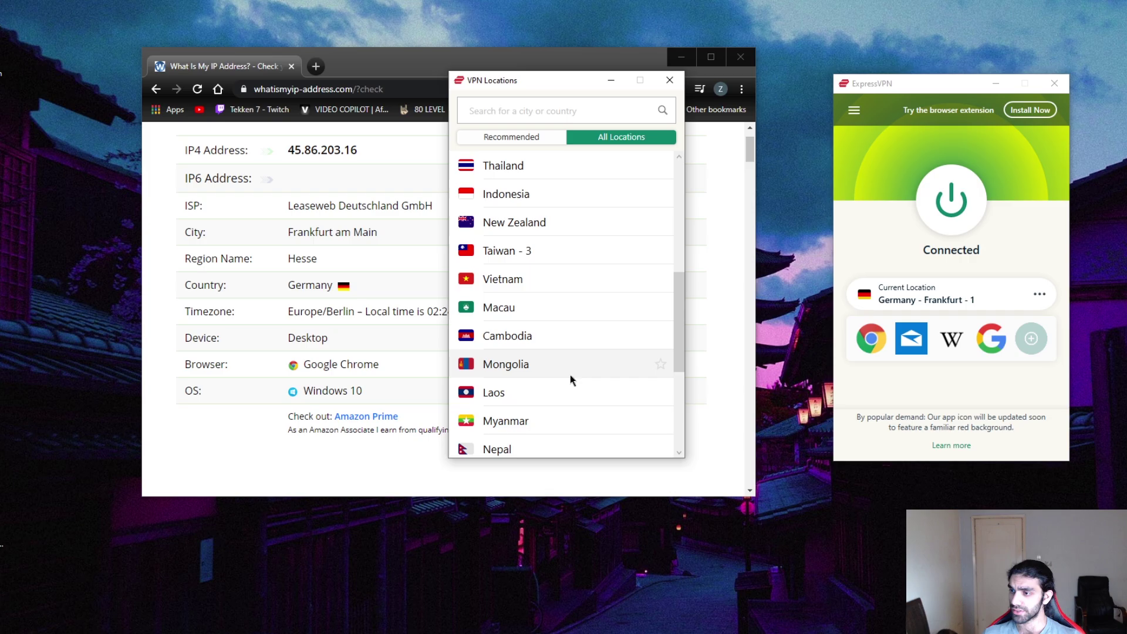
pyautogui.scroll(15, 570, 380)
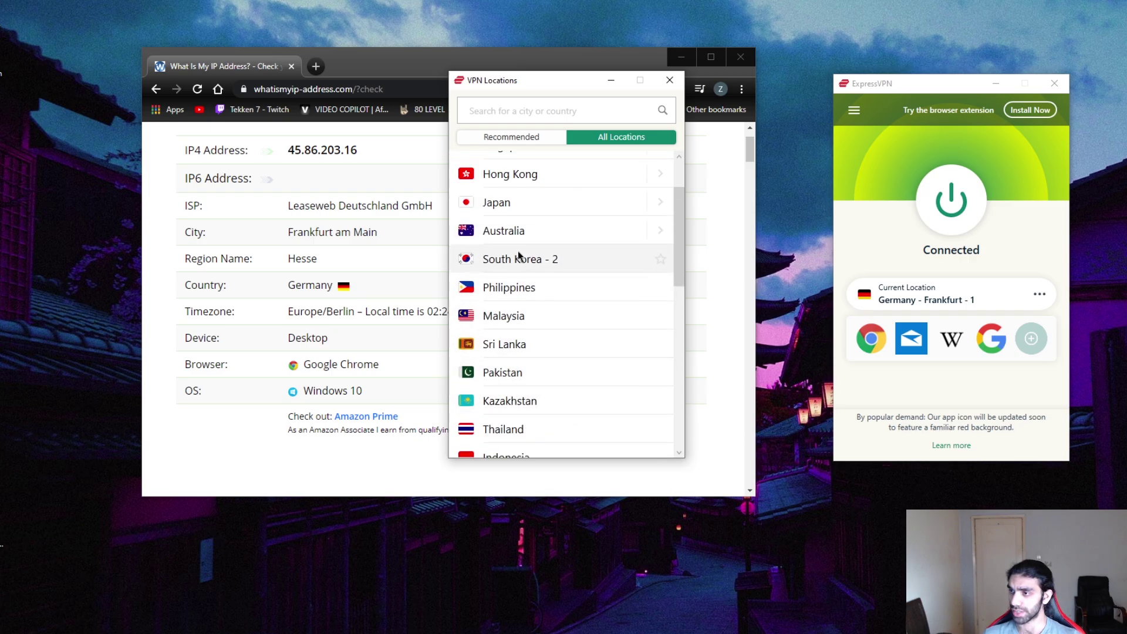
pyautogui.doubleClick(518, 259)
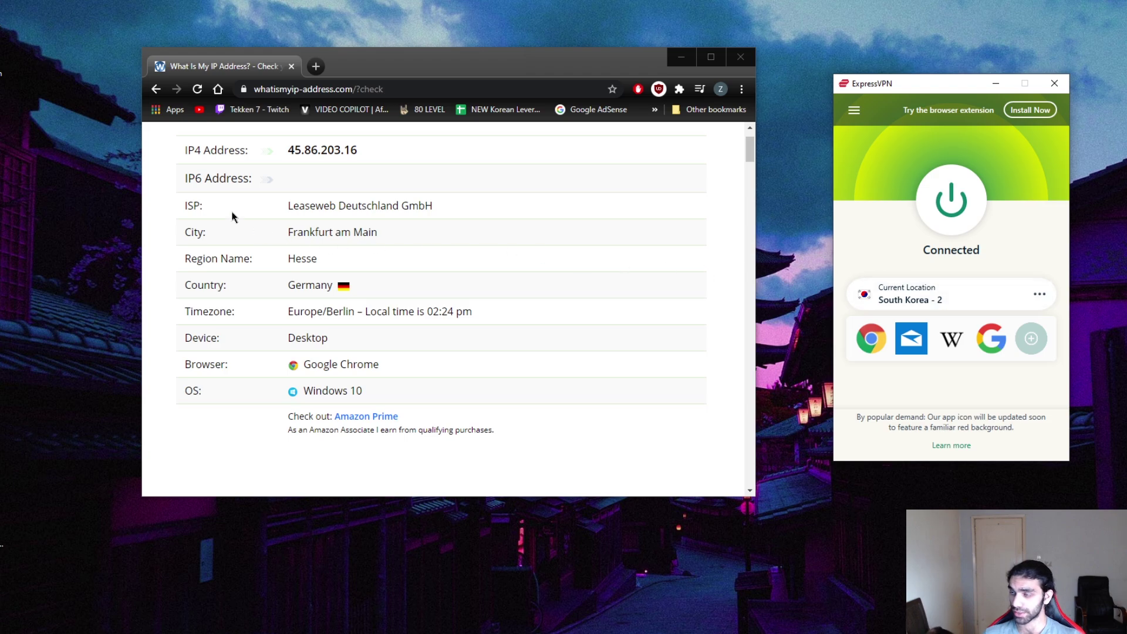
# Reload the IP check to confirm 185.92.24.50 in Seoul, South Korea, then minimize Chrome.
pyautogui.click(197, 89)
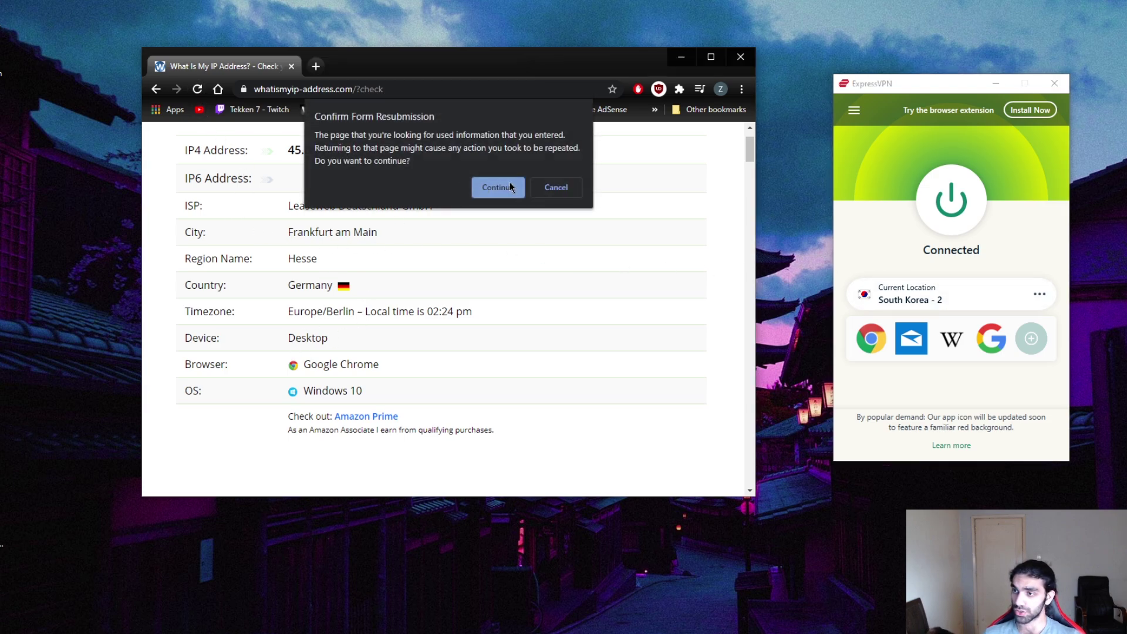
pyautogui.click(510, 185)
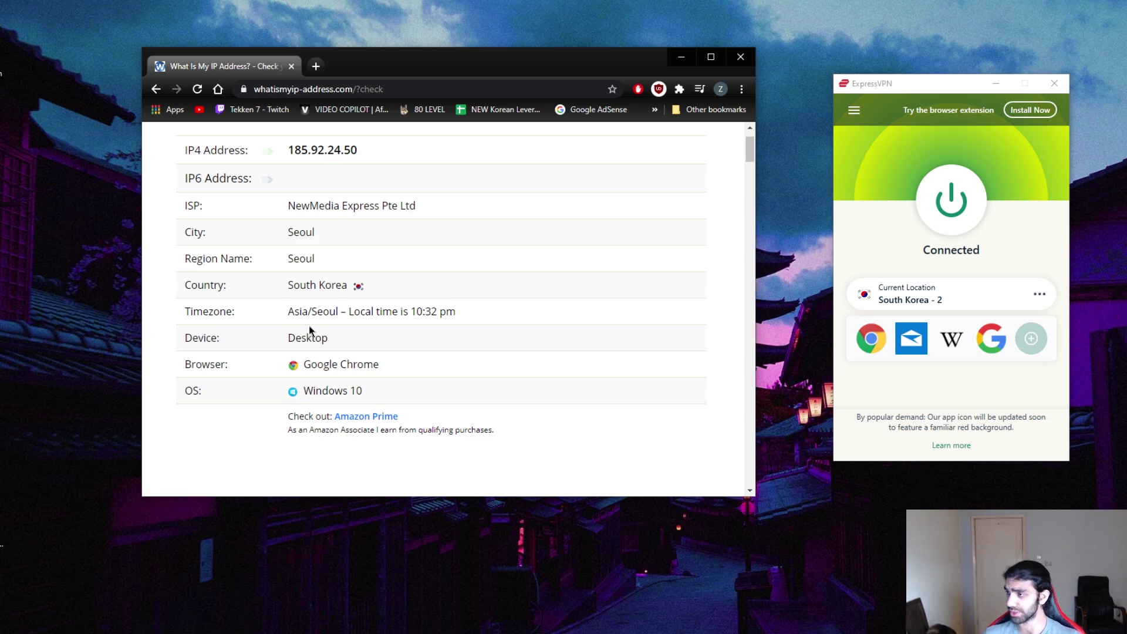
pyautogui.click(679, 60)
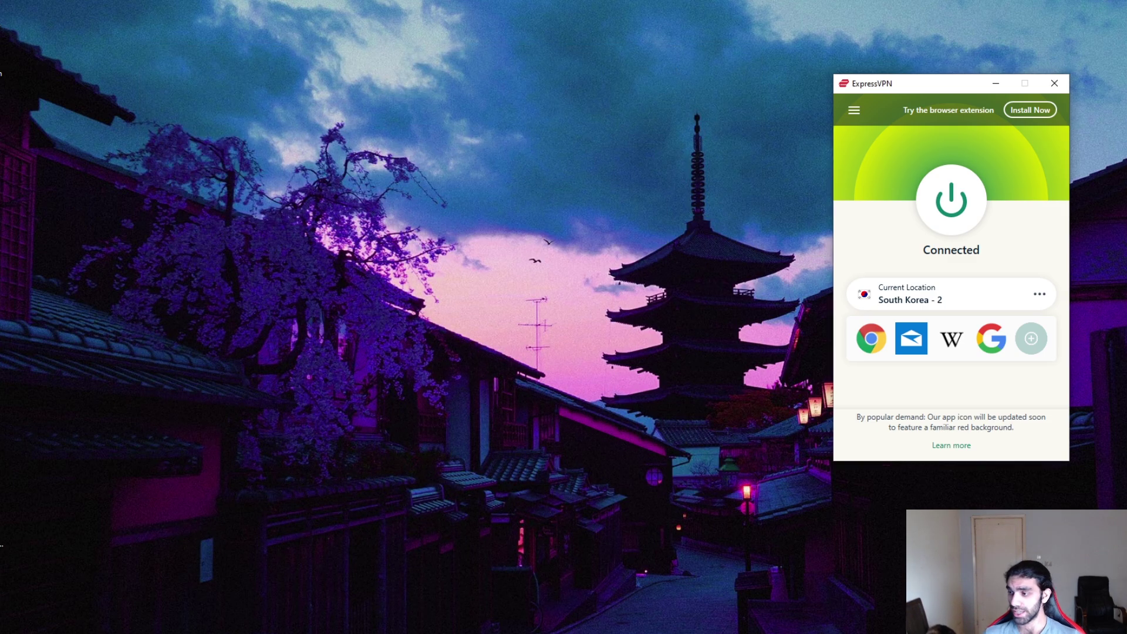
# Bring NordVPN forward and zoom and pan its server map toward Asia and Australia.
pyautogui.hotkey('alt', 'Tab')
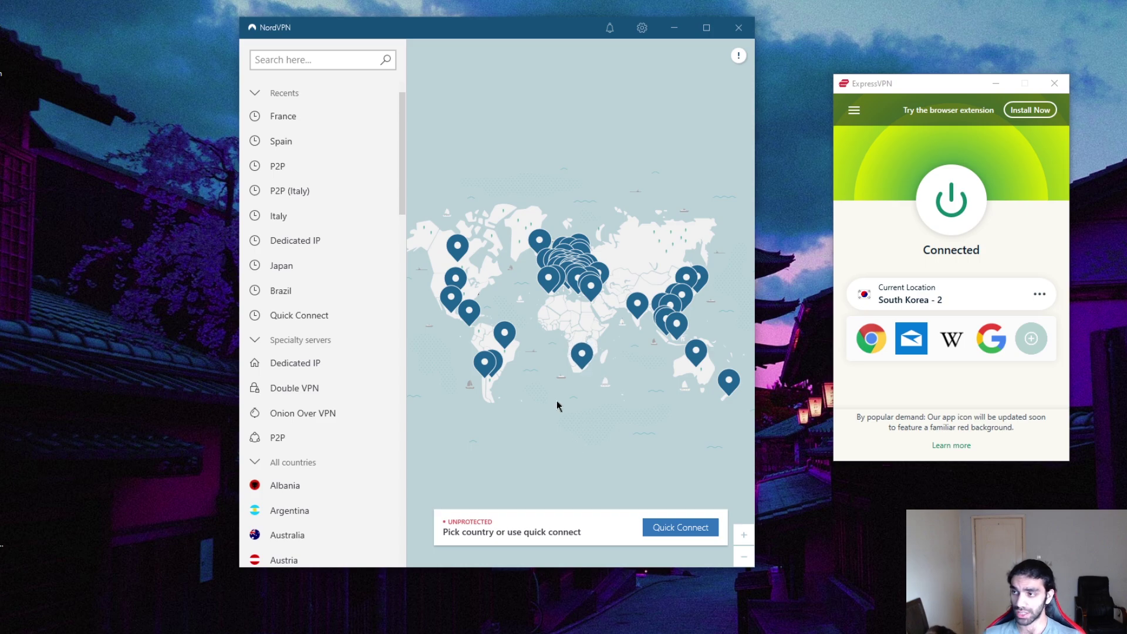
pyautogui.scroll(2, 566, 343)
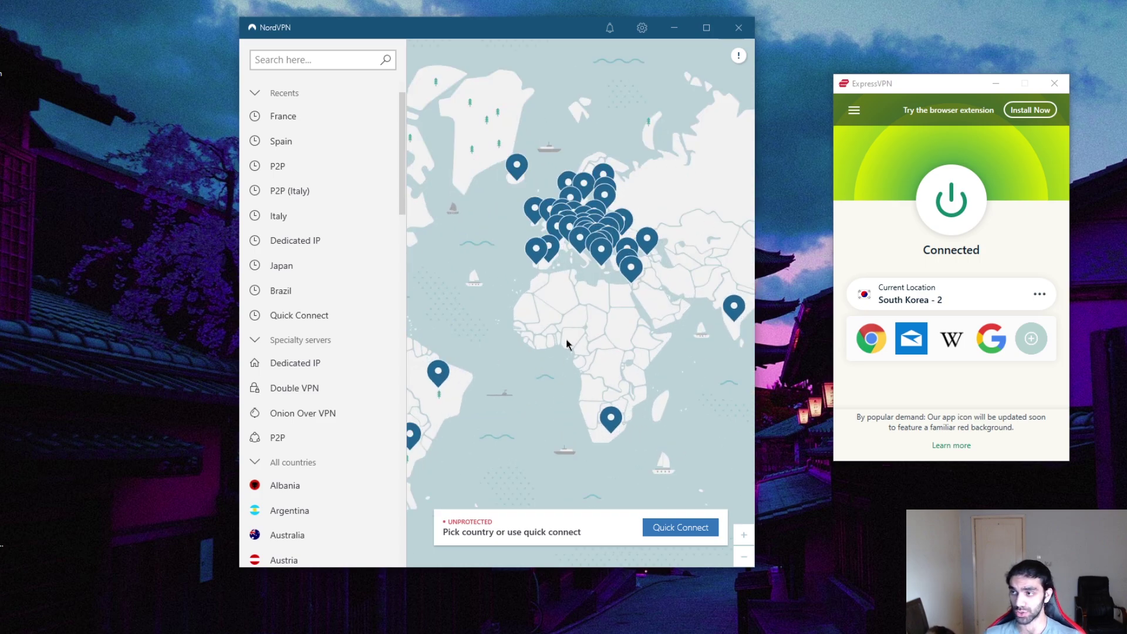
pyautogui.scroll(-3, 563, 337)
pyautogui.scroll(2, 541, 339)
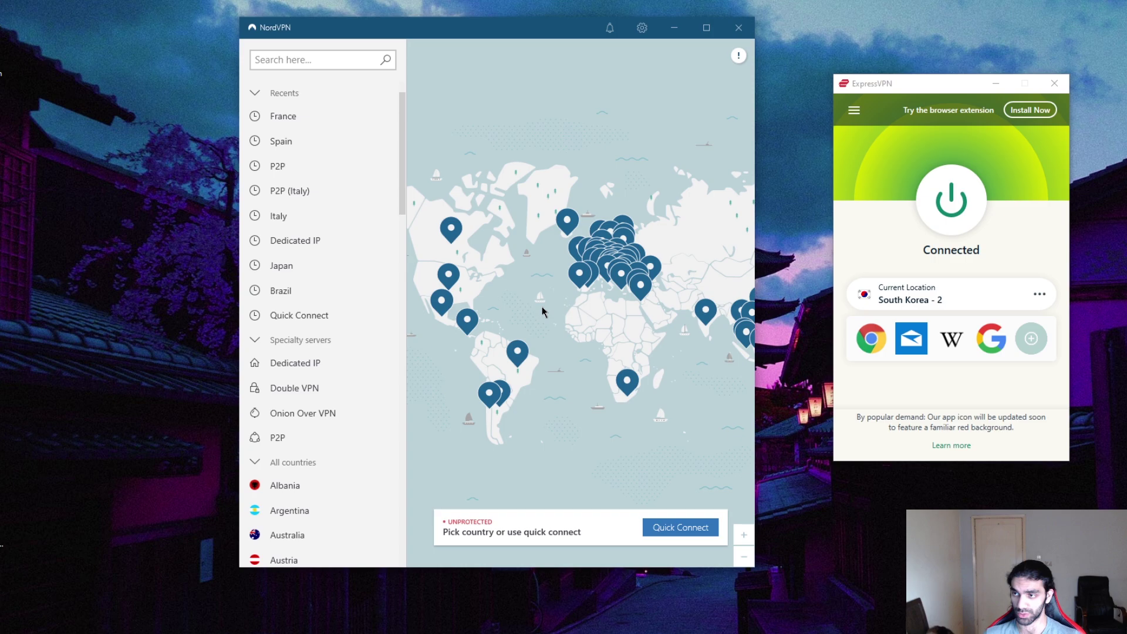
pyautogui.scroll(-4, 370, 346)
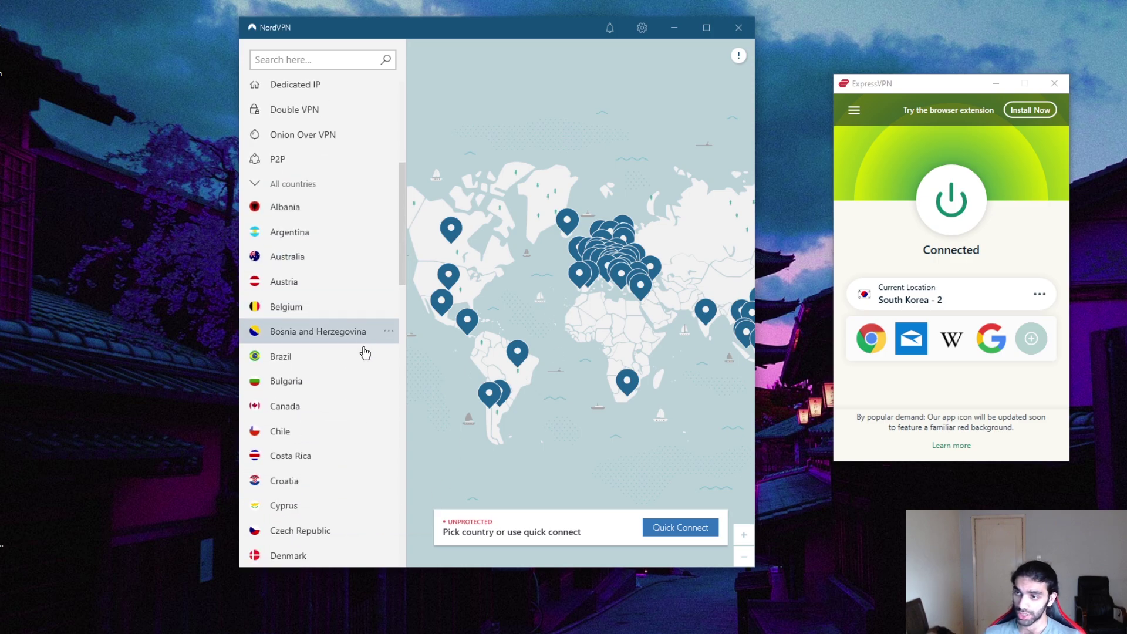
pyautogui.scroll(5, 346, 281)
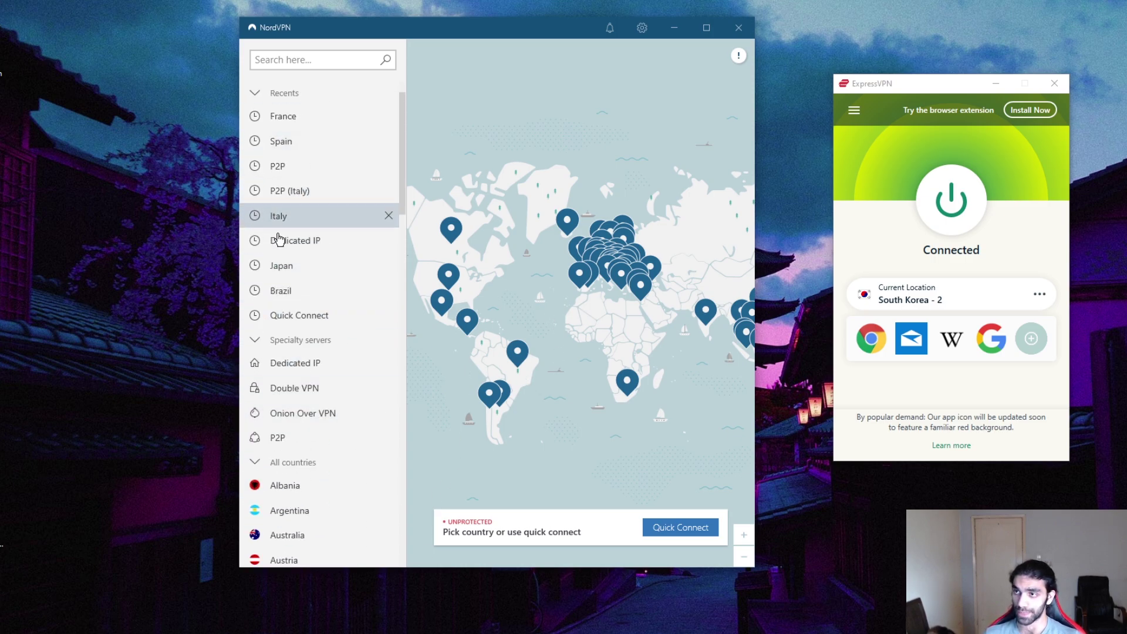
pyautogui.click(297, 60)
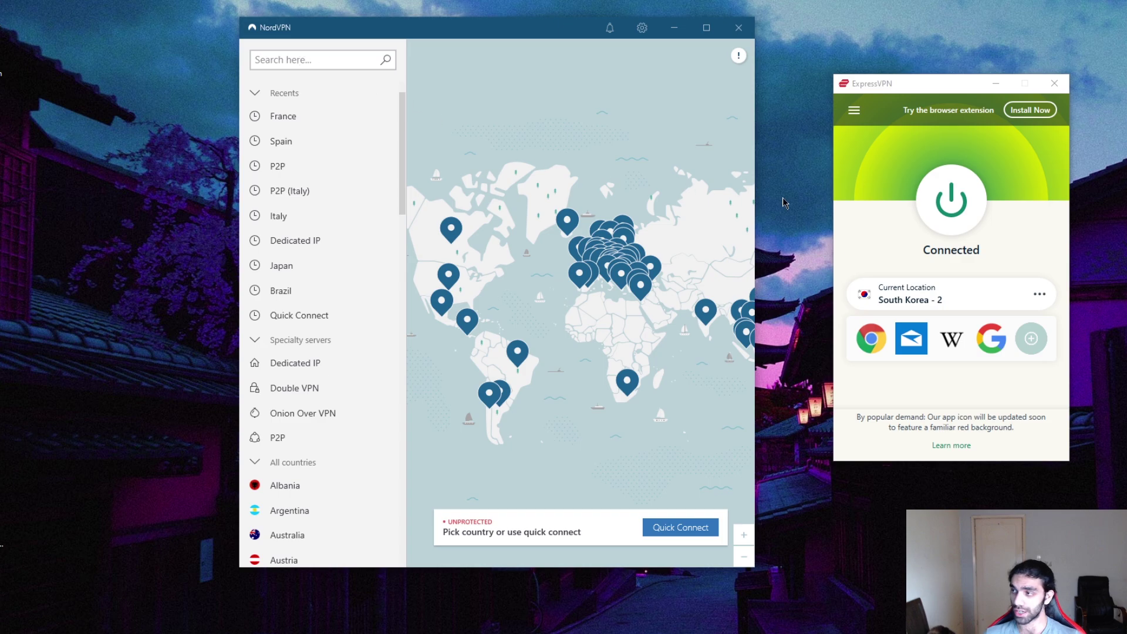
pyautogui.moveTo(561, 279); pyautogui.dragTo(441, 278)
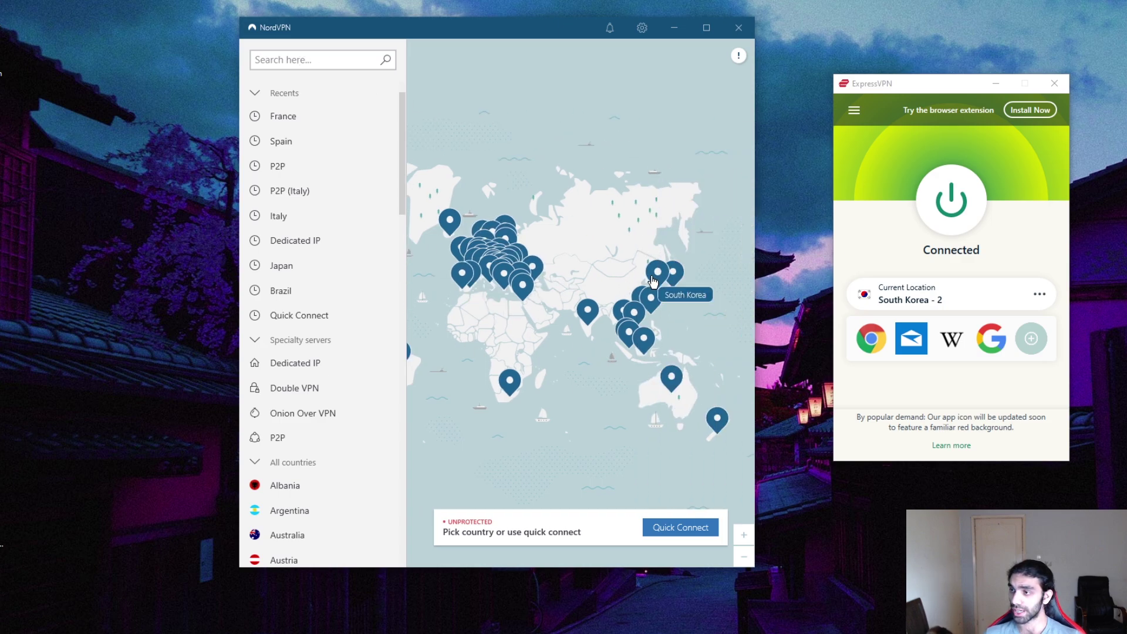
pyautogui.scroll(3, 645, 299)
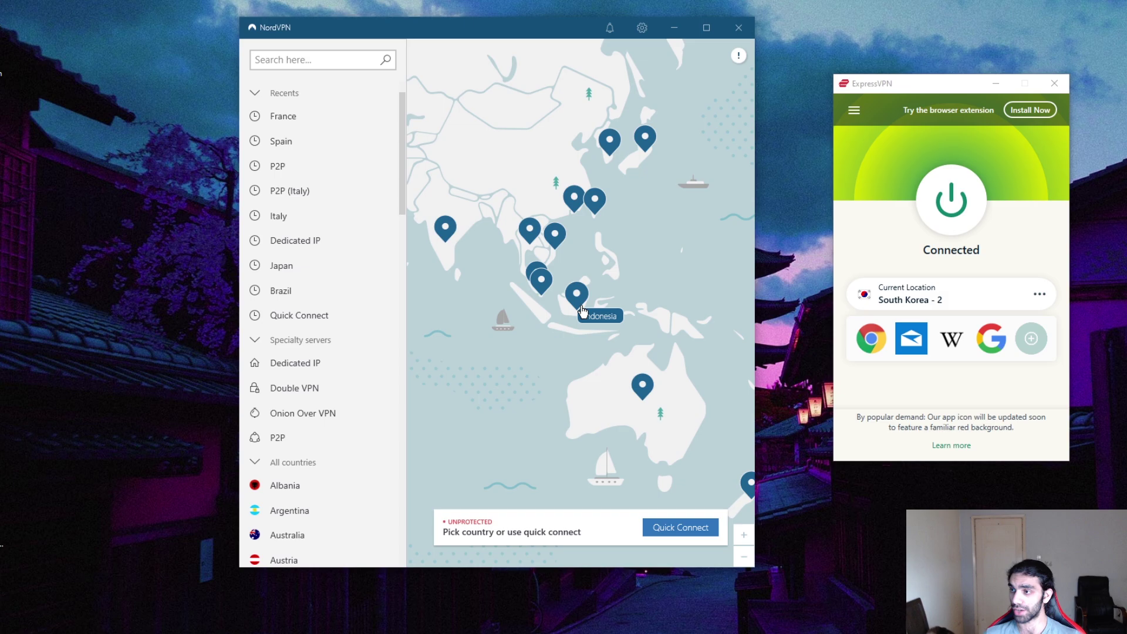
pyautogui.scroll(-3, 587, 304)
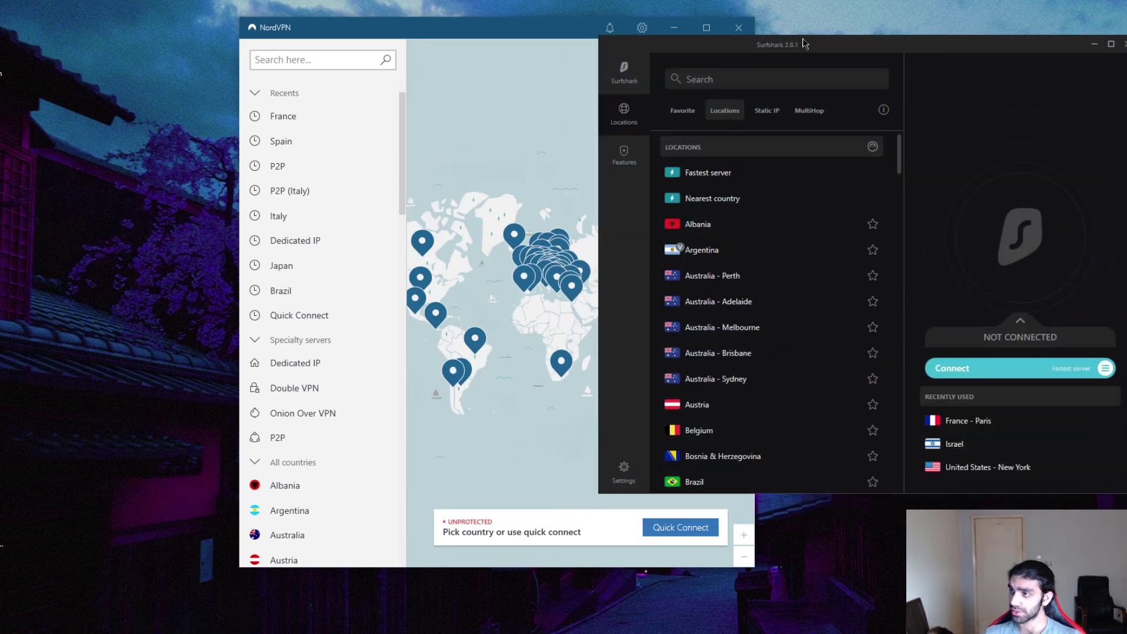
# Scroll Surfshark's Locations list and focus its location search box.
pyautogui.scroll(-3, 768, 401)
pyautogui.scroll(3, 763, 398)
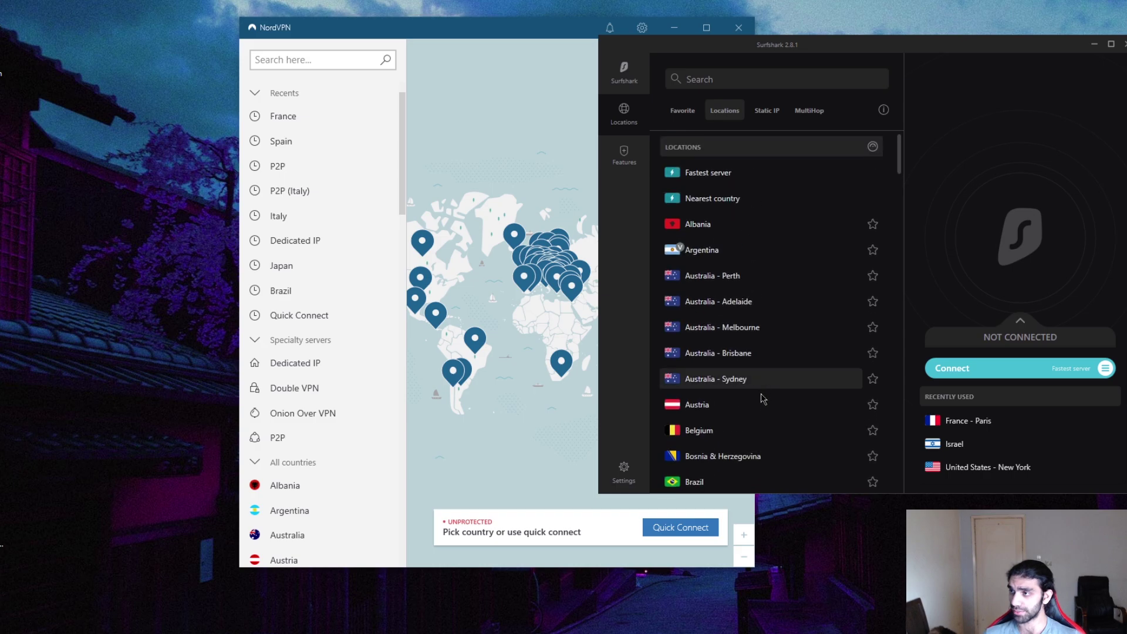
pyautogui.scroll(-2, 890, 218)
pyautogui.moveTo(890, 218); pyautogui.dragTo(913, 151)
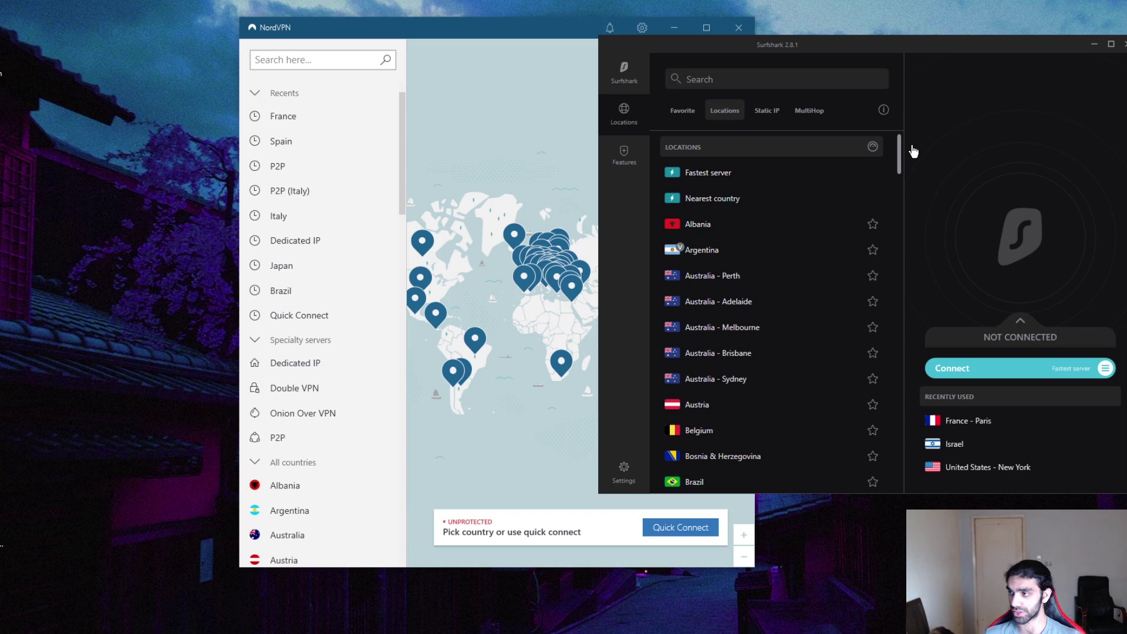
pyautogui.click(739, 81)
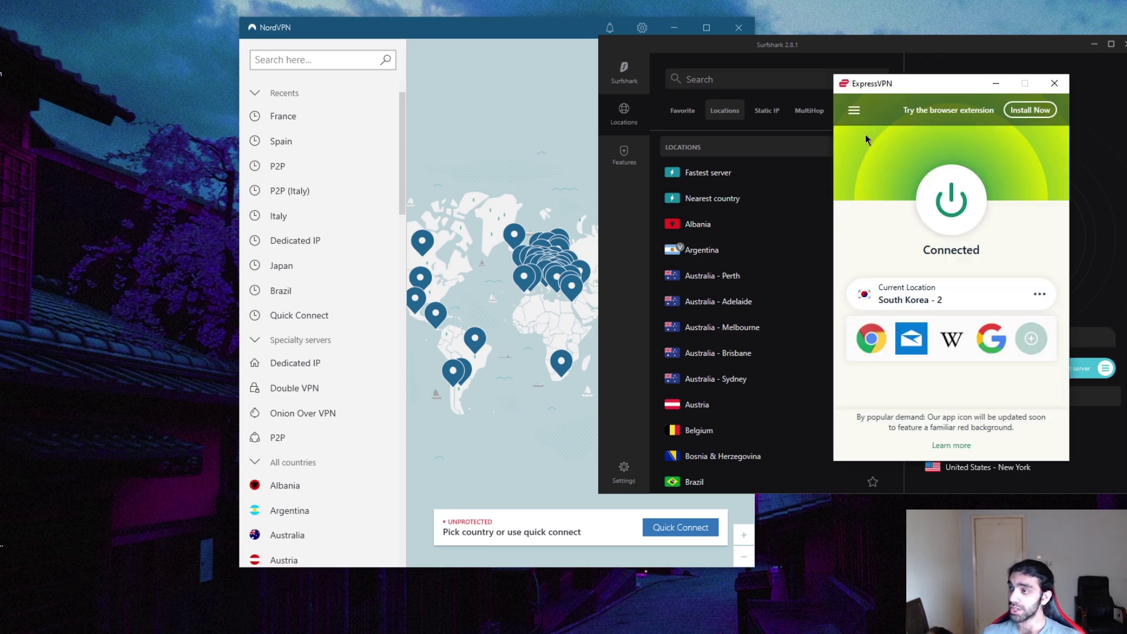
# Move ExpressVPN over NordVPN, disconnect it, and open its Options window.
pyautogui.moveTo(858, 82); pyautogui.dragTo(350, 85)
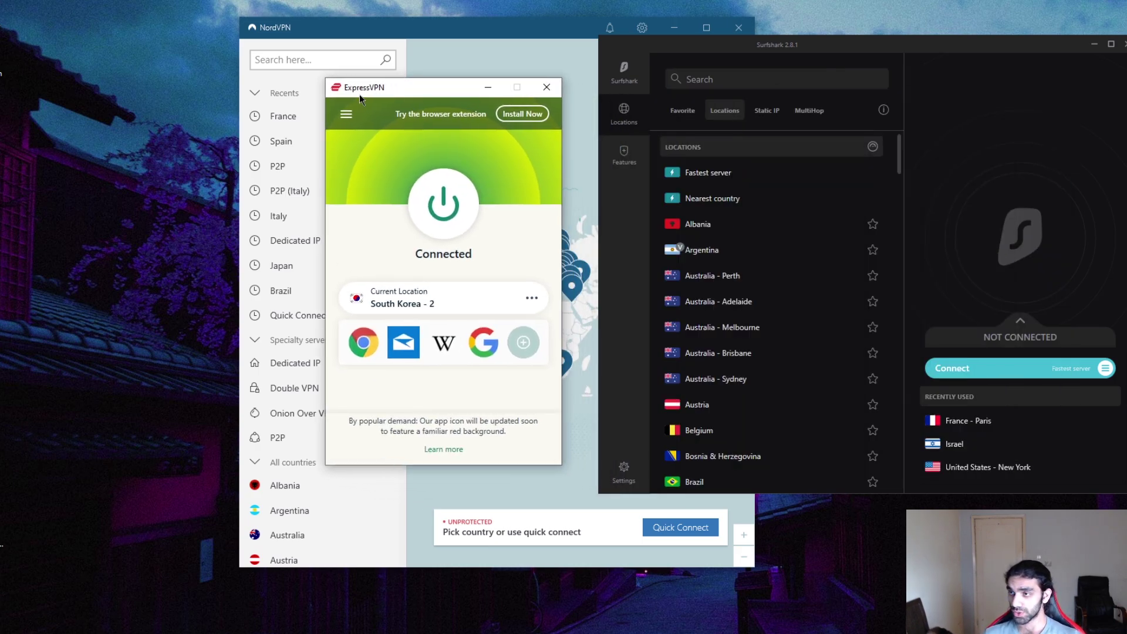
pyautogui.click(443, 208)
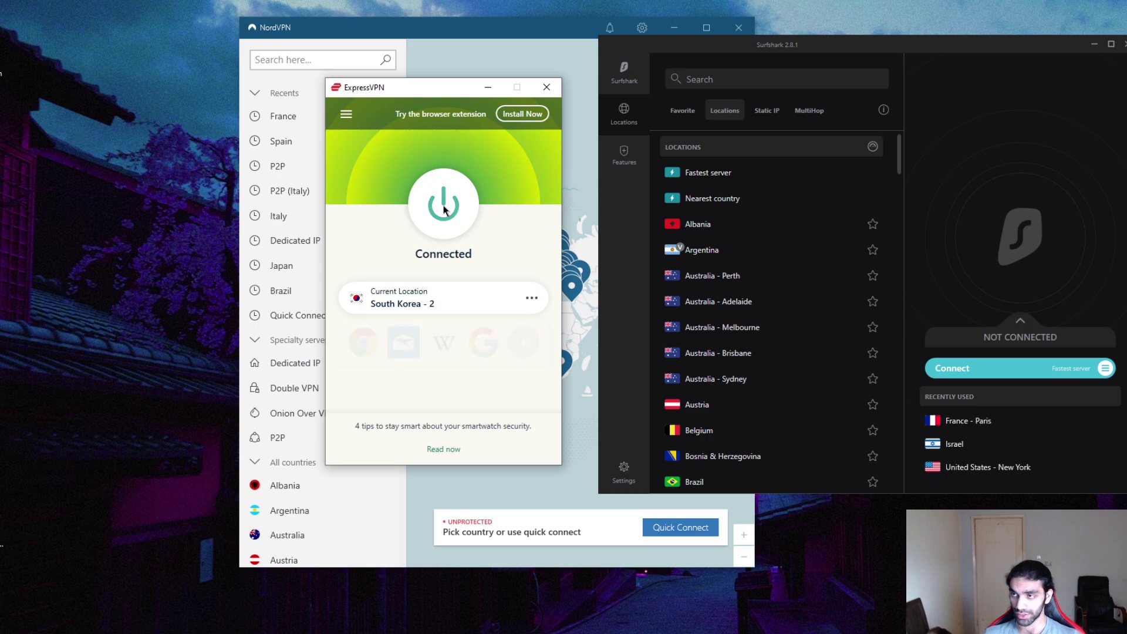
pyautogui.click(347, 116)
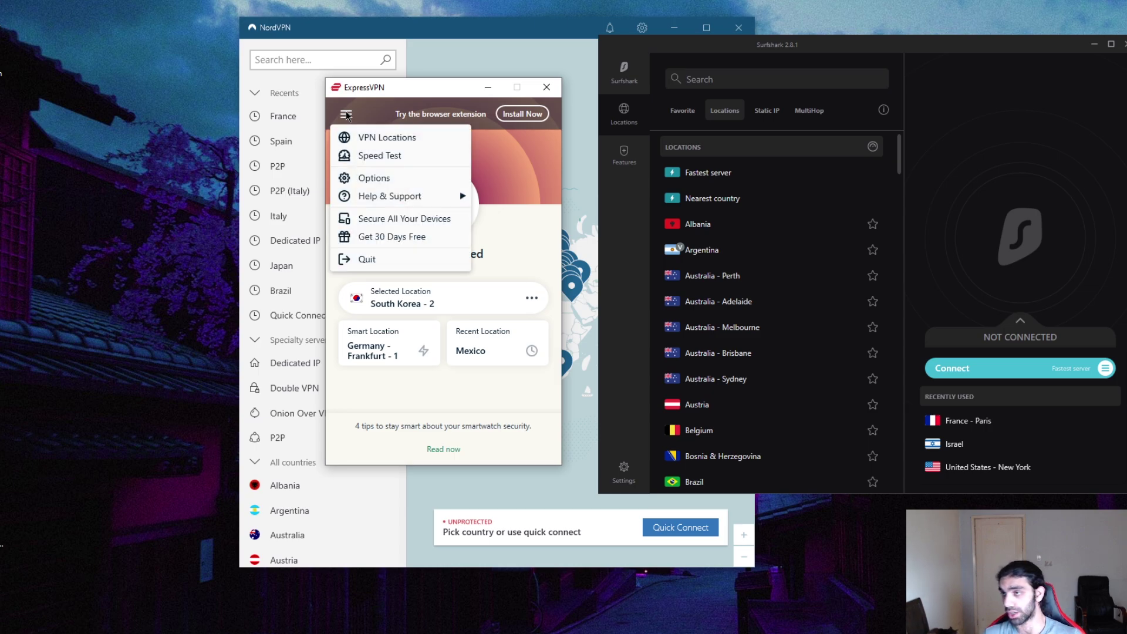
pyautogui.click(387, 179)
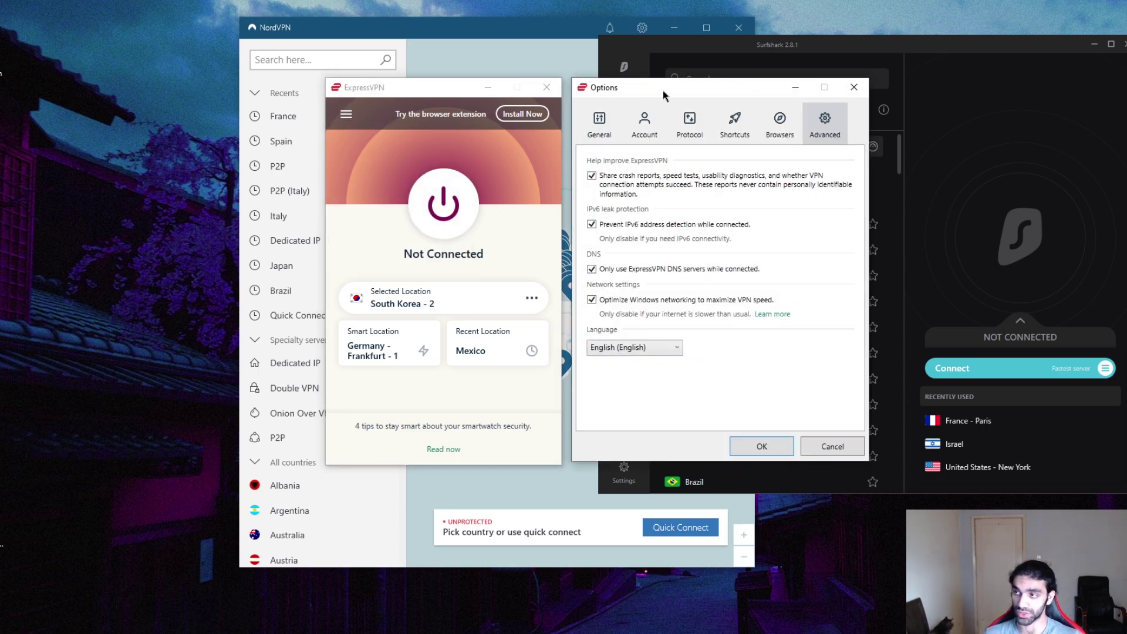
# Show the Protocol settings, where Lightway - UDP (preview) is selected.
pyautogui.click(688, 134)
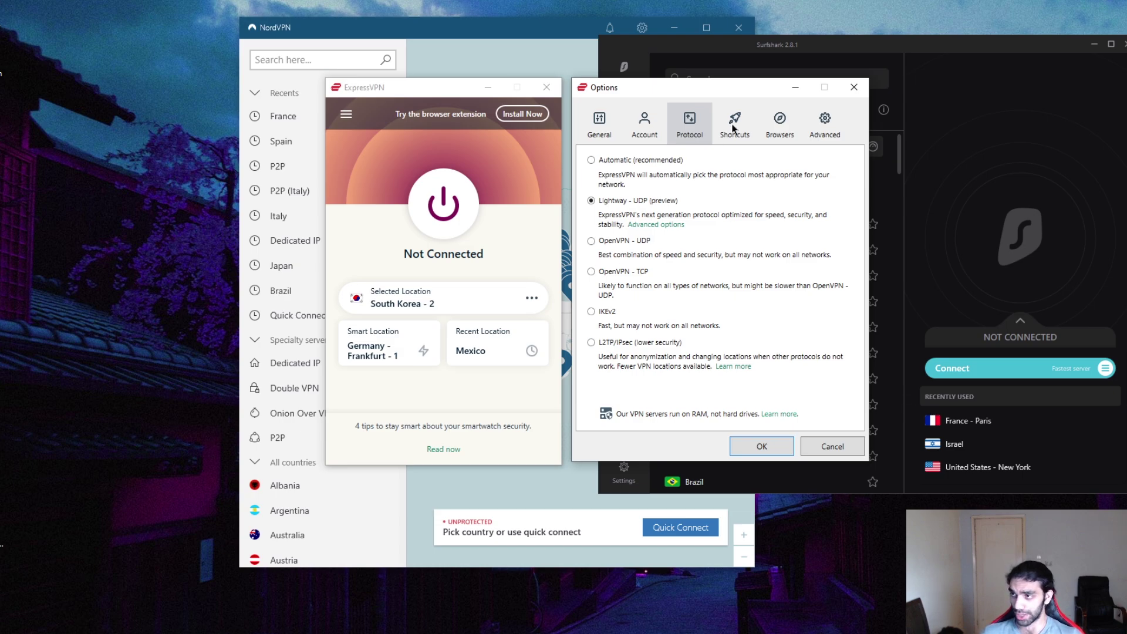
# Switch Options to the General tab showing Network Lock and split tunneling settings.
pyautogui.click(602, 125)
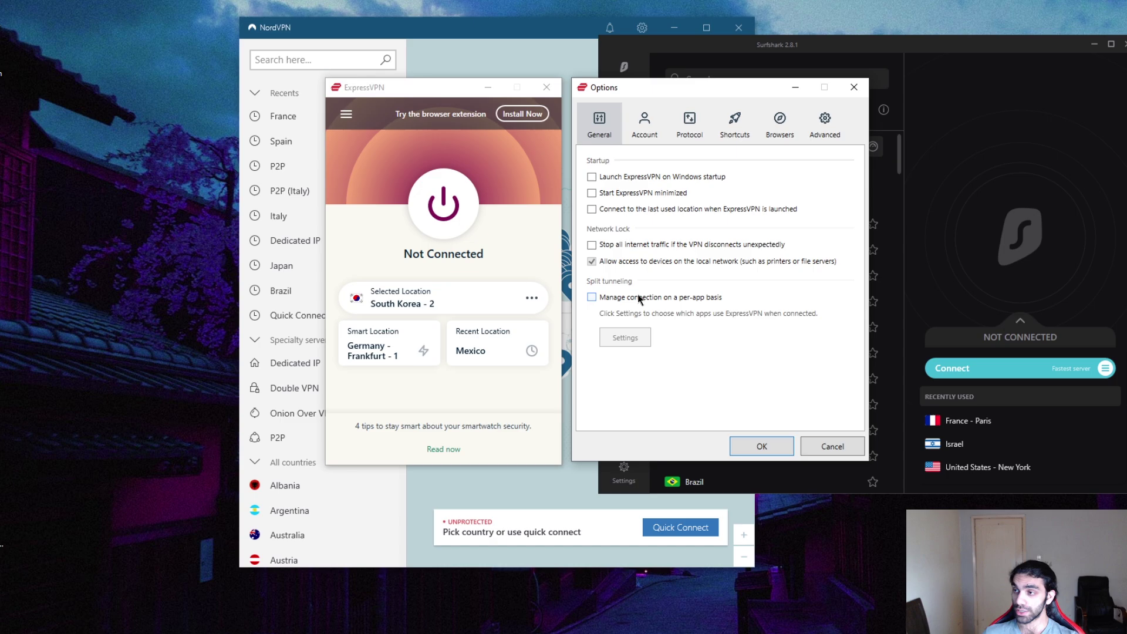
# Enable per-app split tunneling set to 'Do not allow selected apps', adding no apps.
pyautogui.click(592, 297)
pyautogui.click(630, 339)
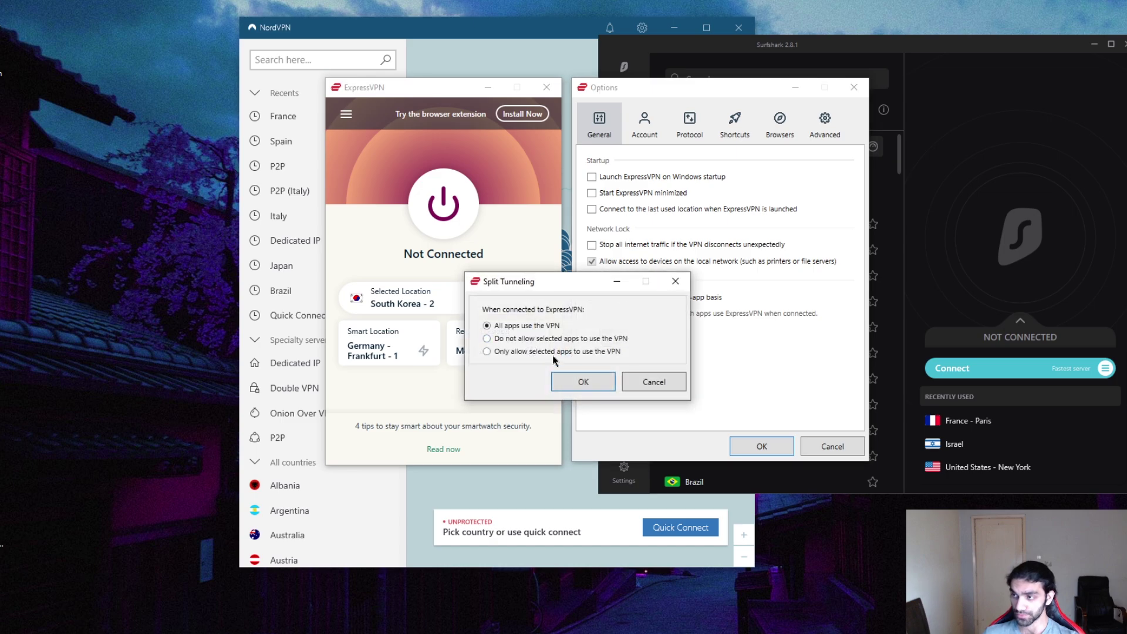
pyautogui.click(503, 340)
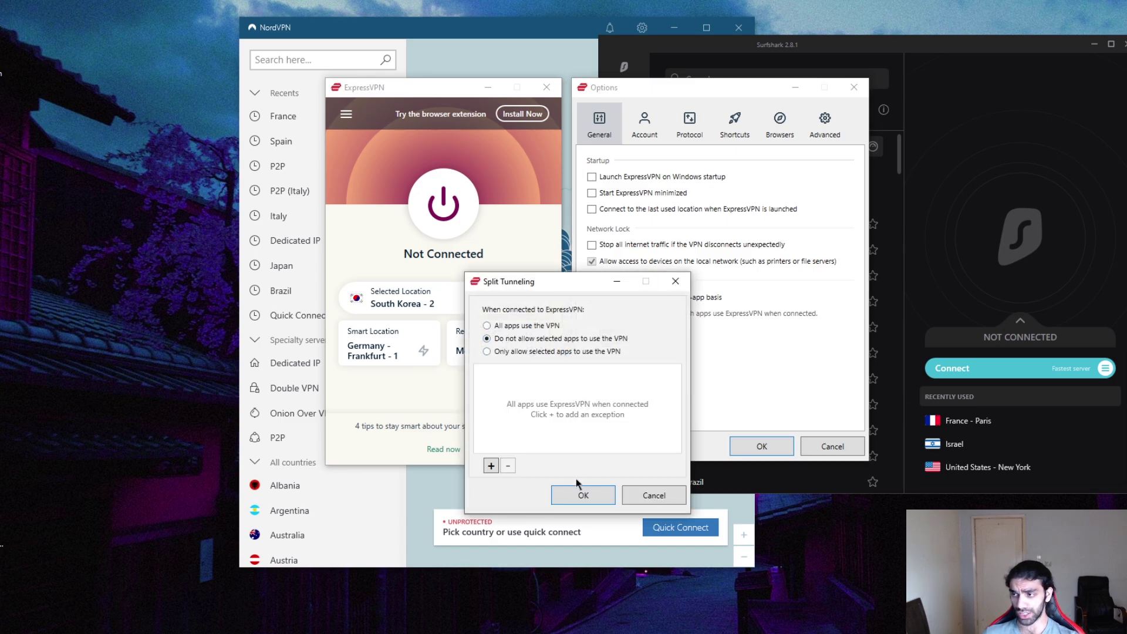
pyautogui.click(496, 467)
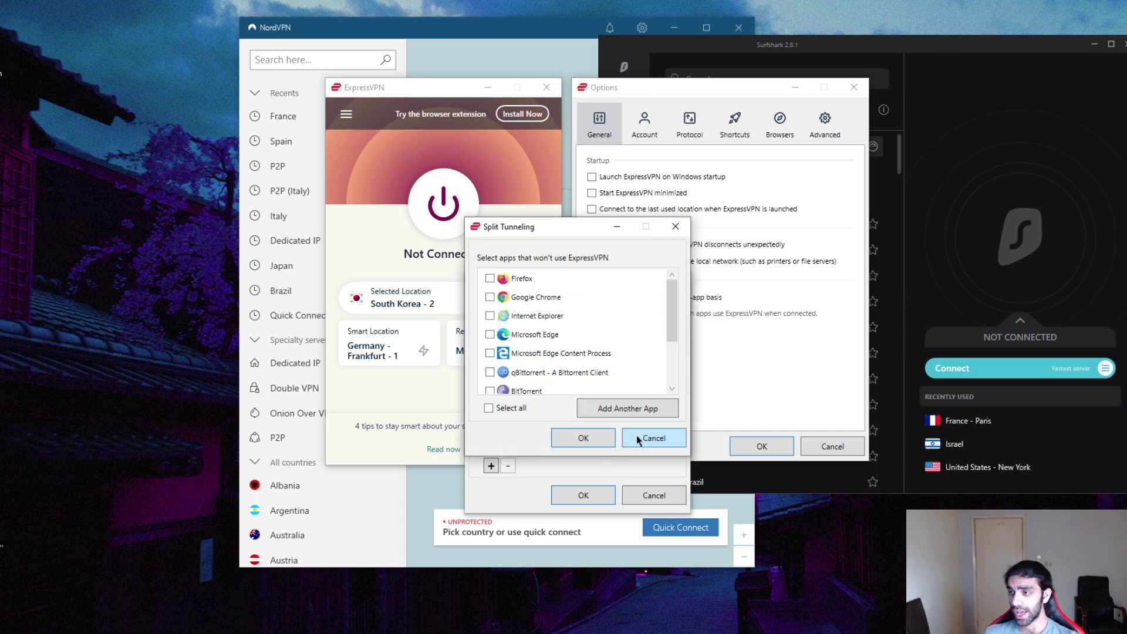
pyautogui.scroll(-2, 590, 389)
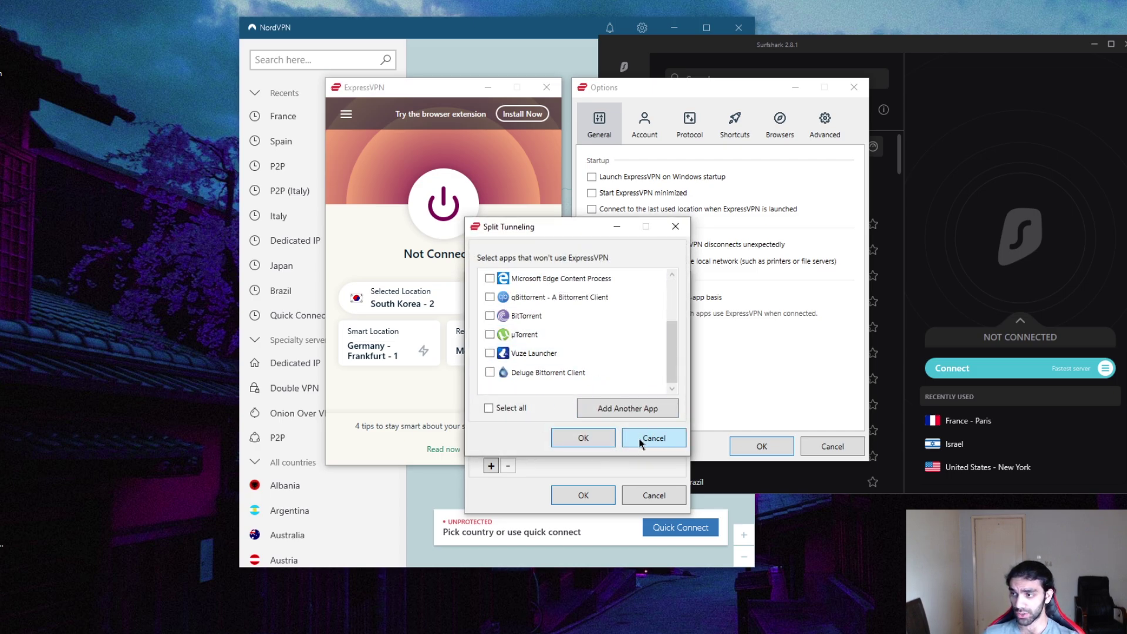
pyautogui.click(639, 438)
pyautogui.click(663, 498)
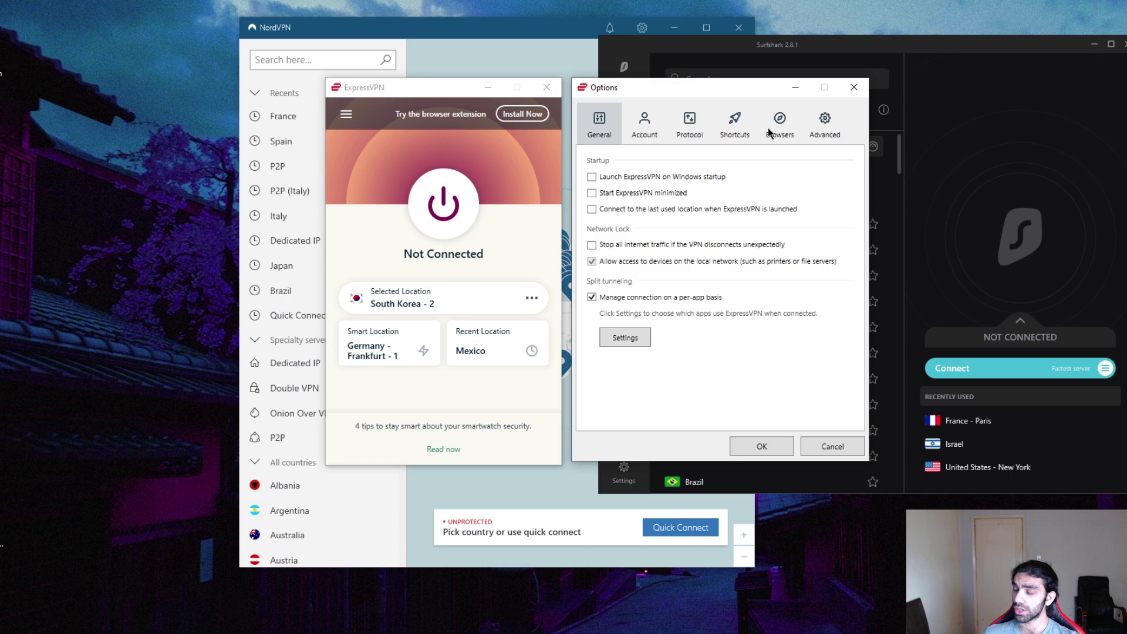
# Review the Advanced options, then close Options and shift the ExpressVPN window aside.
pyautogui.click(825, 126)
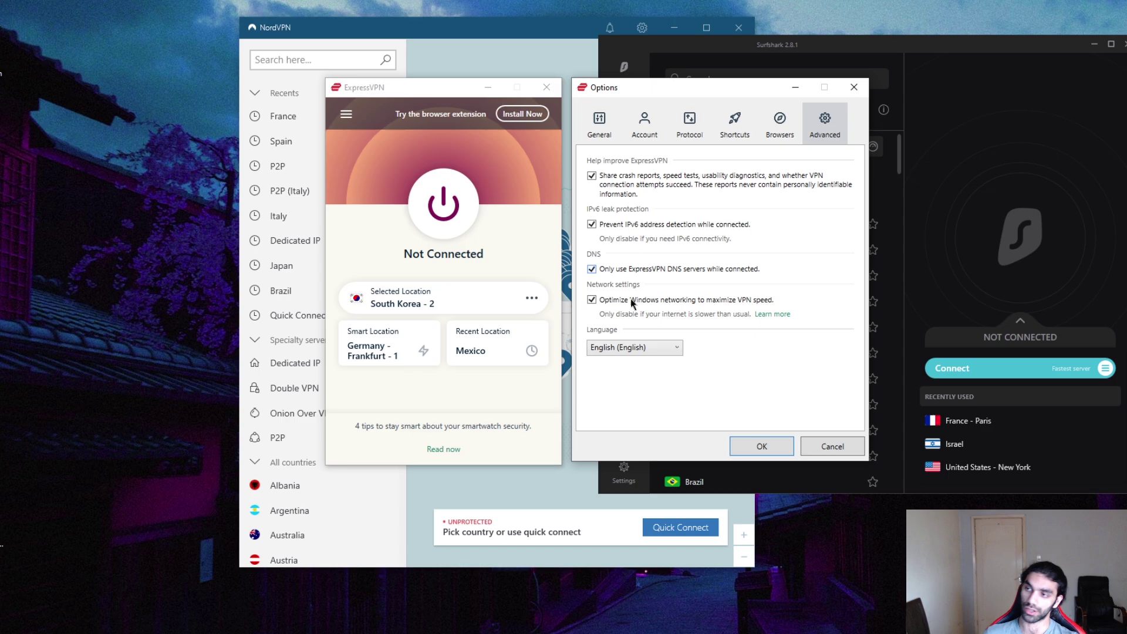
pyautogui.press('Escape')
pyautogui.moveTo(427, 90); pyautogui.dragTo(452, 93)
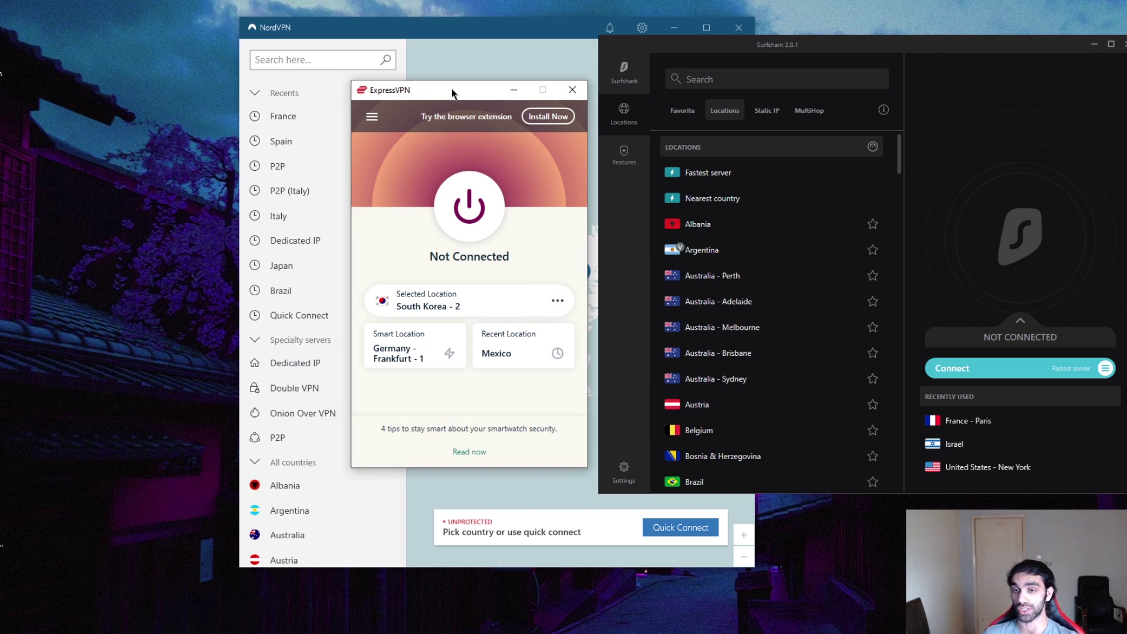
# Move ExpressVPN to the left screen edge, check NordVPN's server list, then nudge ExpressVPN slightly further left.
pyautogui.moveTo(452, 91); pyautogui.dragTo(113, 75)
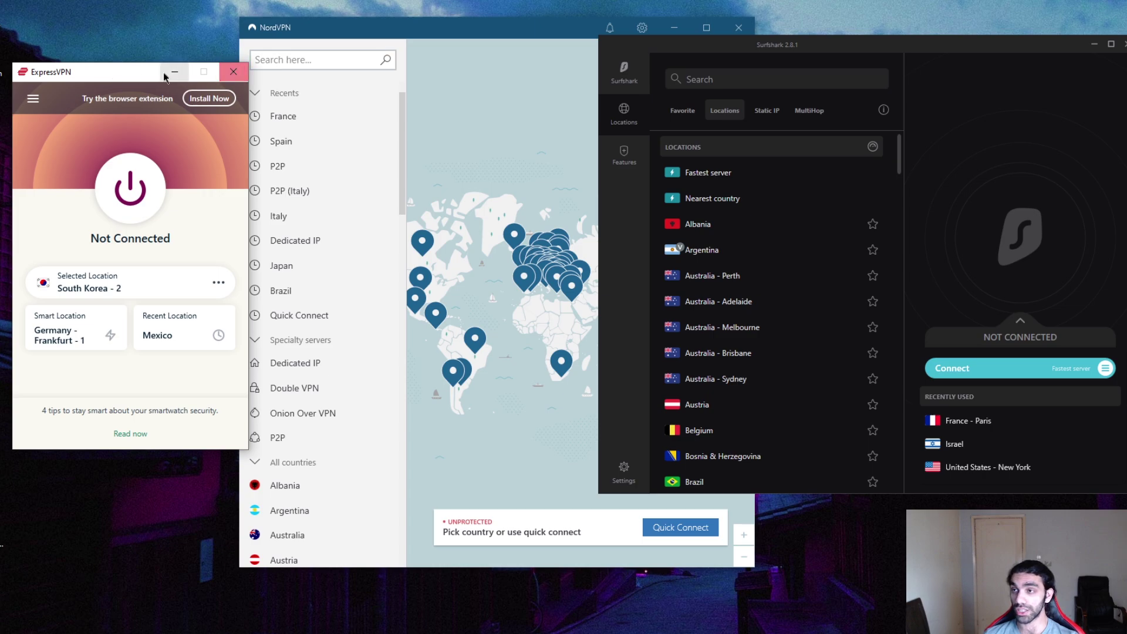
pyautogui.click(345, 29)
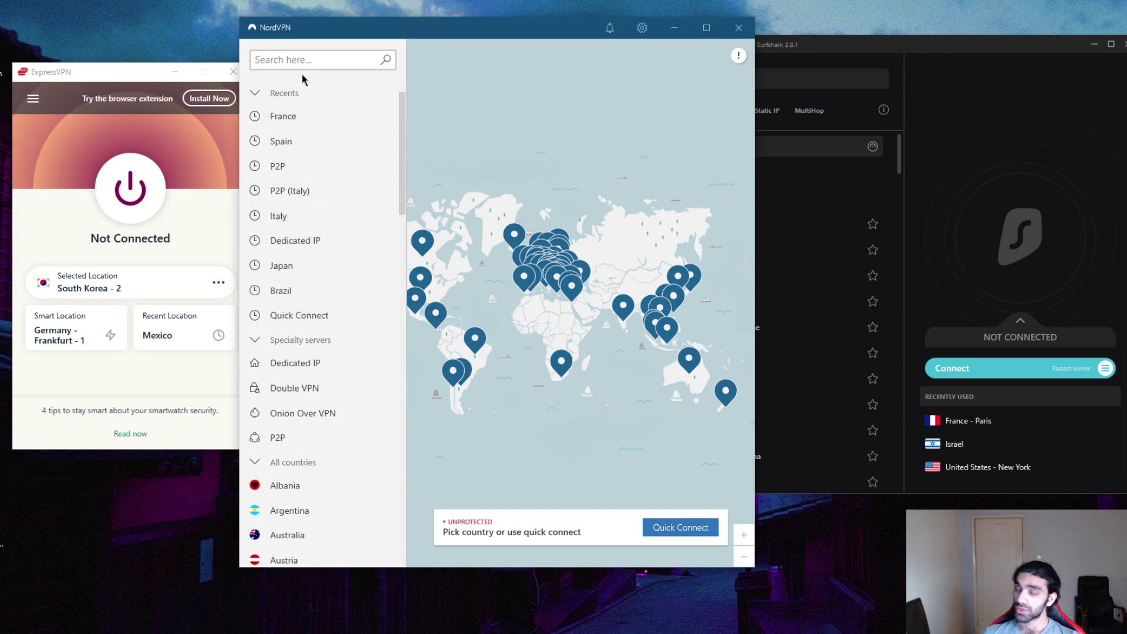
pyautogui.scroll(-1, 468, 300)
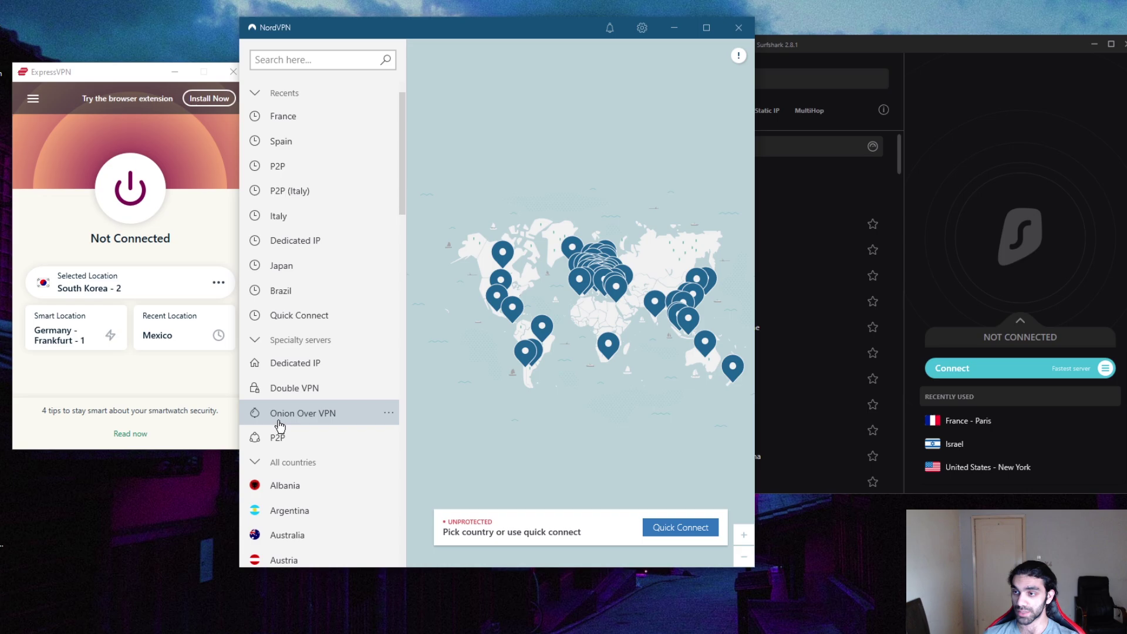
pyautogui.click(97, 76)
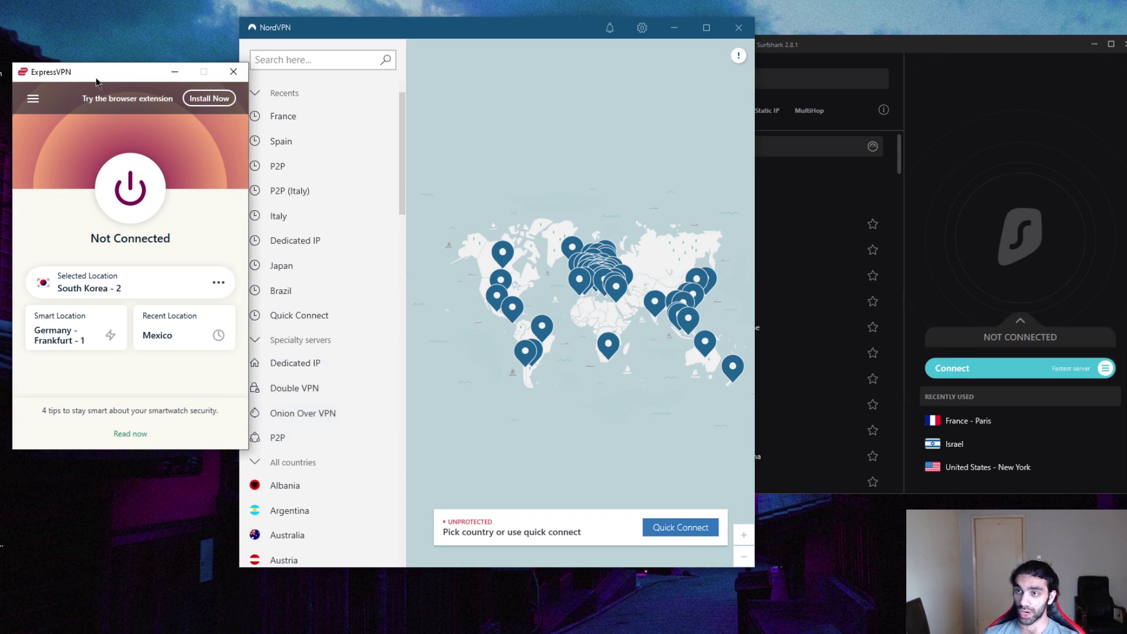
pyautogui.moveTo(92, 73); pyautogui.dragTo(87, 72)
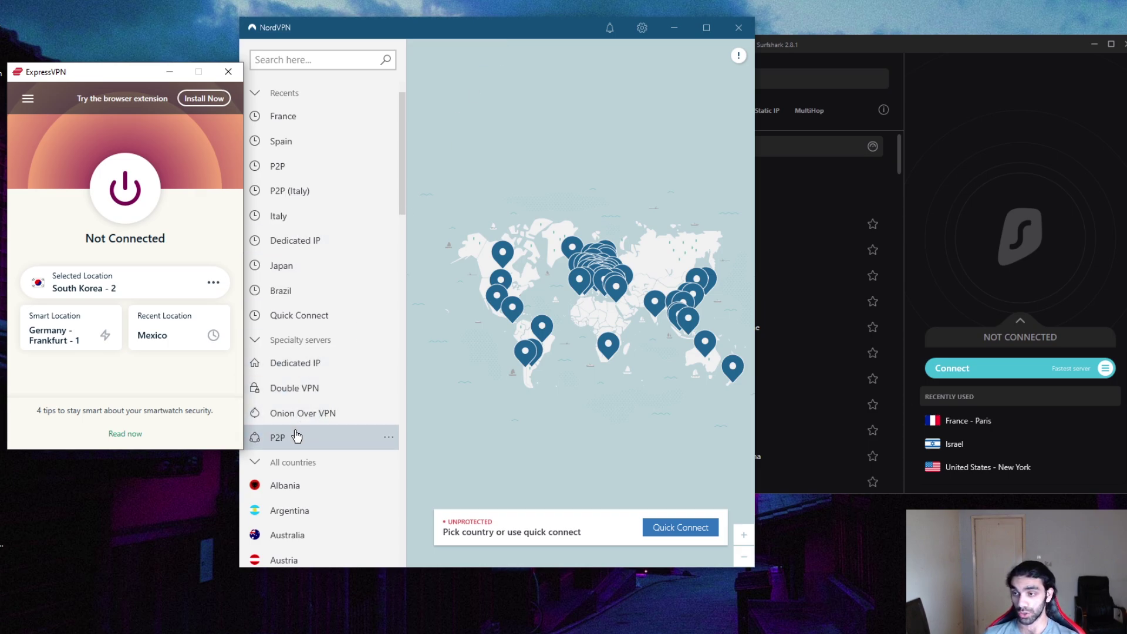
# Review NordVPN's Kill Switch settings, then switch Obfuscated servers (OpenVPN) on under Advanced.
pyautogui.click(642, 28)
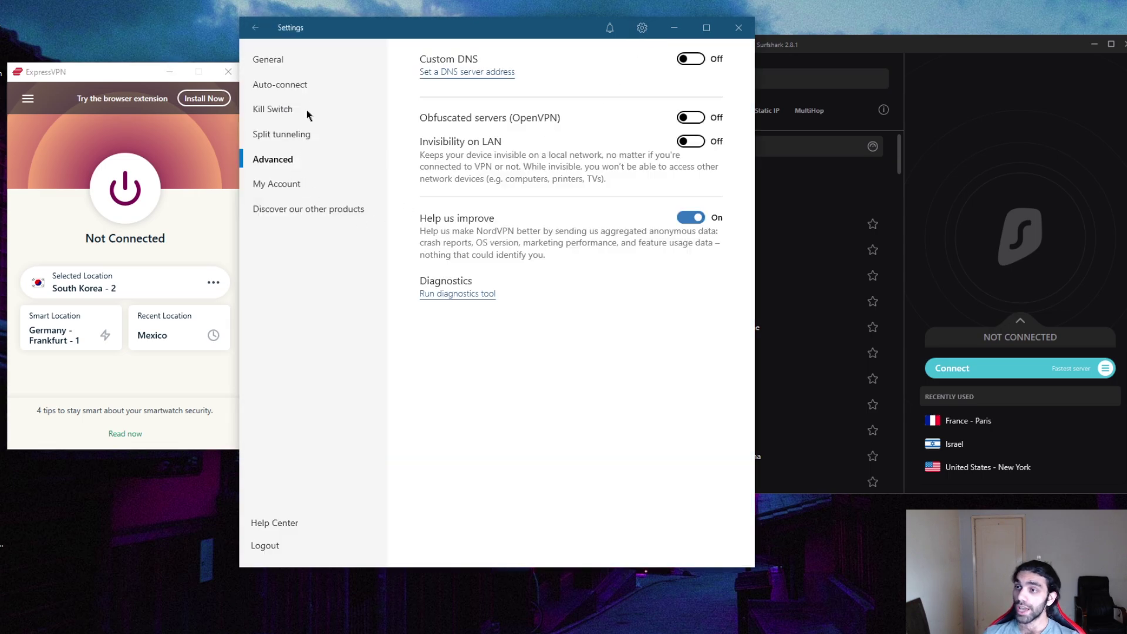
pyautogui.click(281, 109)
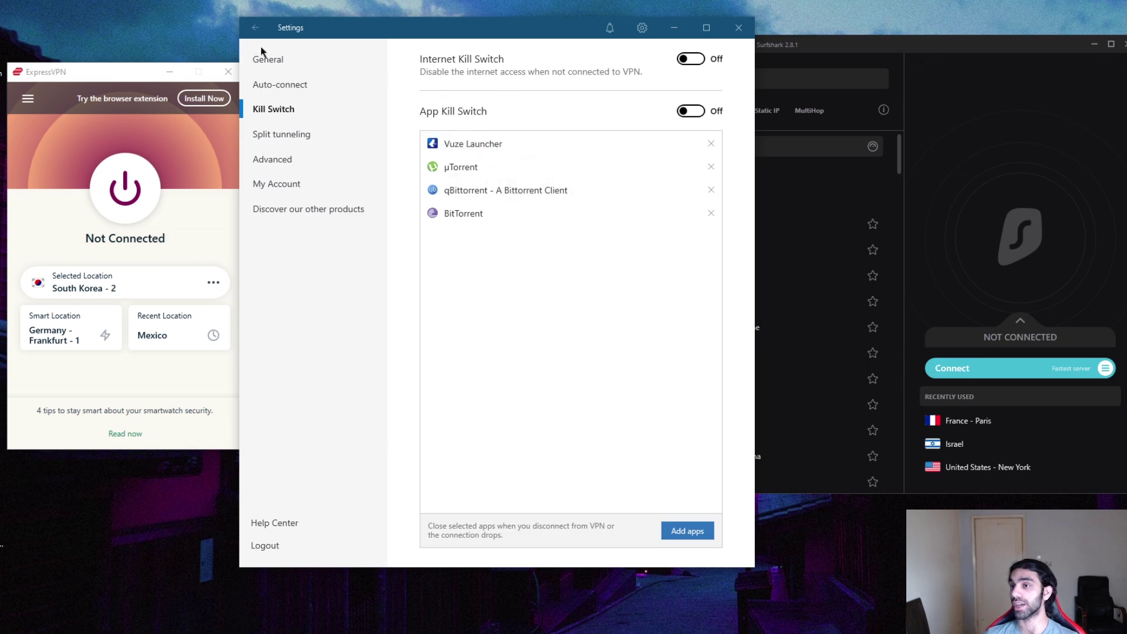
pyautogui.click(271, 160)
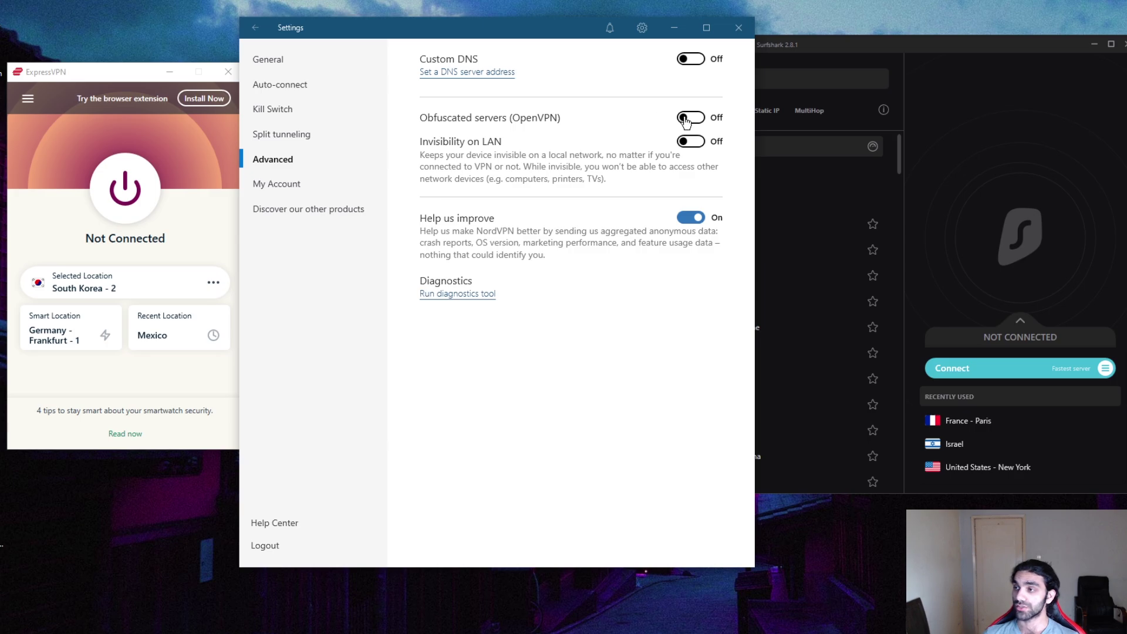
pyautogui.click(71, 74)
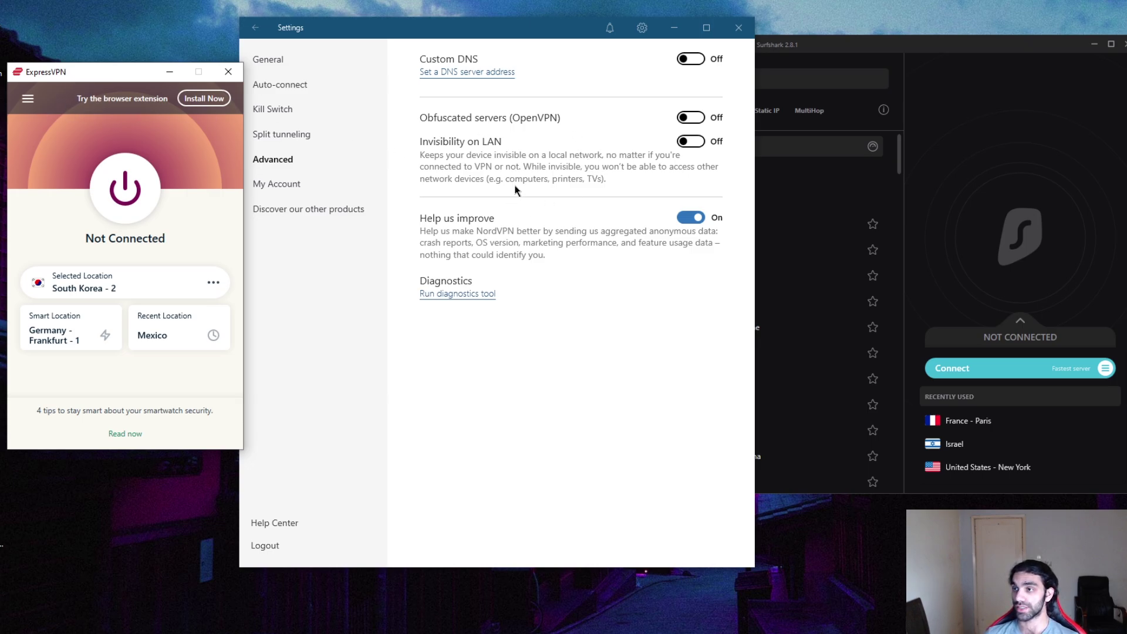
pyautogui.click(691, 118)
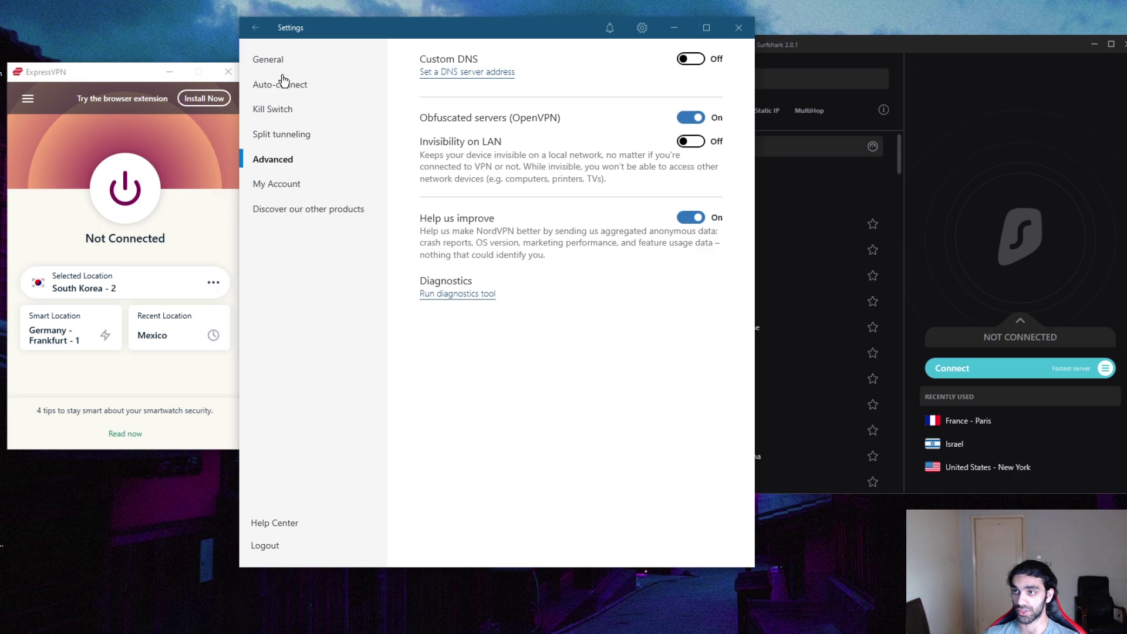
# Turn NordVPN's Obfuscated servers (OpenVPN) back off and return to the main server map.
pyautogui.click(254, 29)
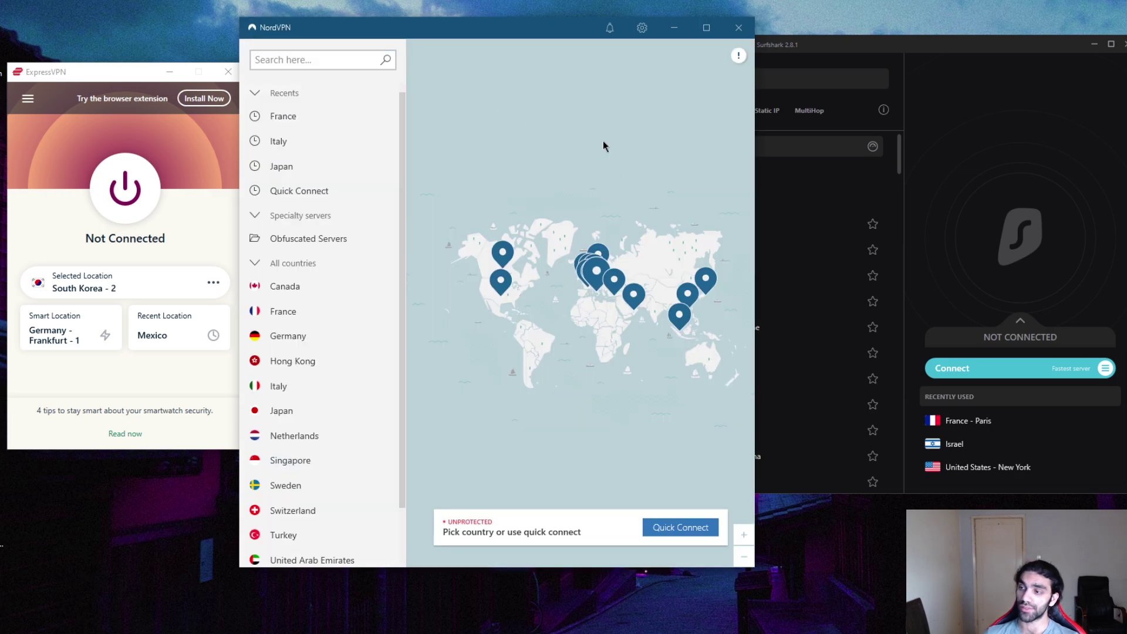
pyautogui.click(642, 29)
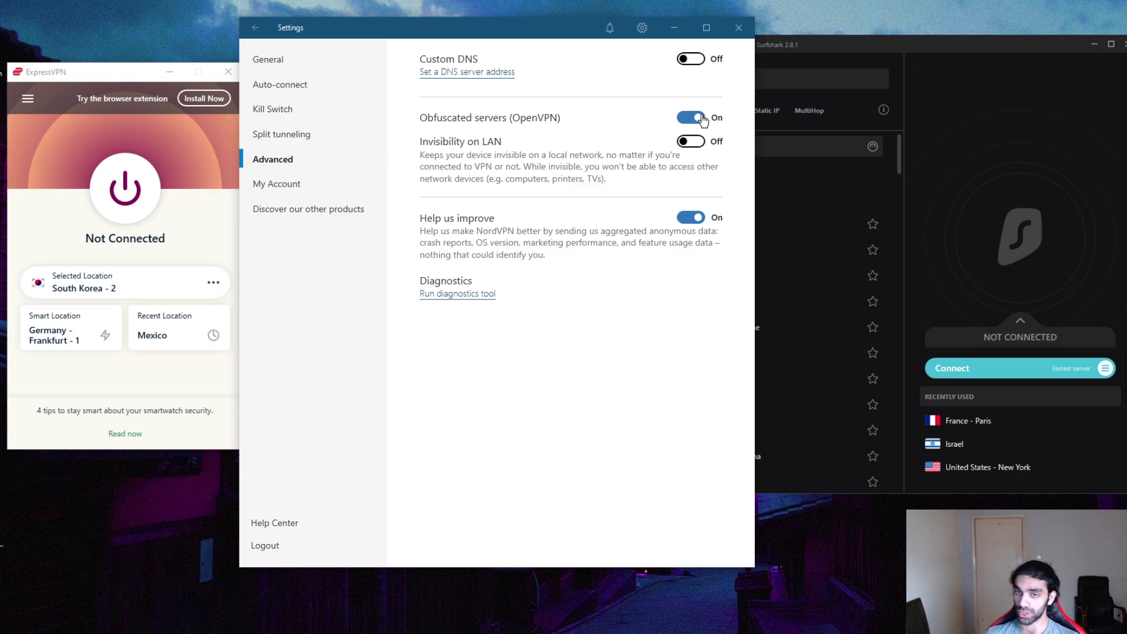
pyautogui.click(702, 119)
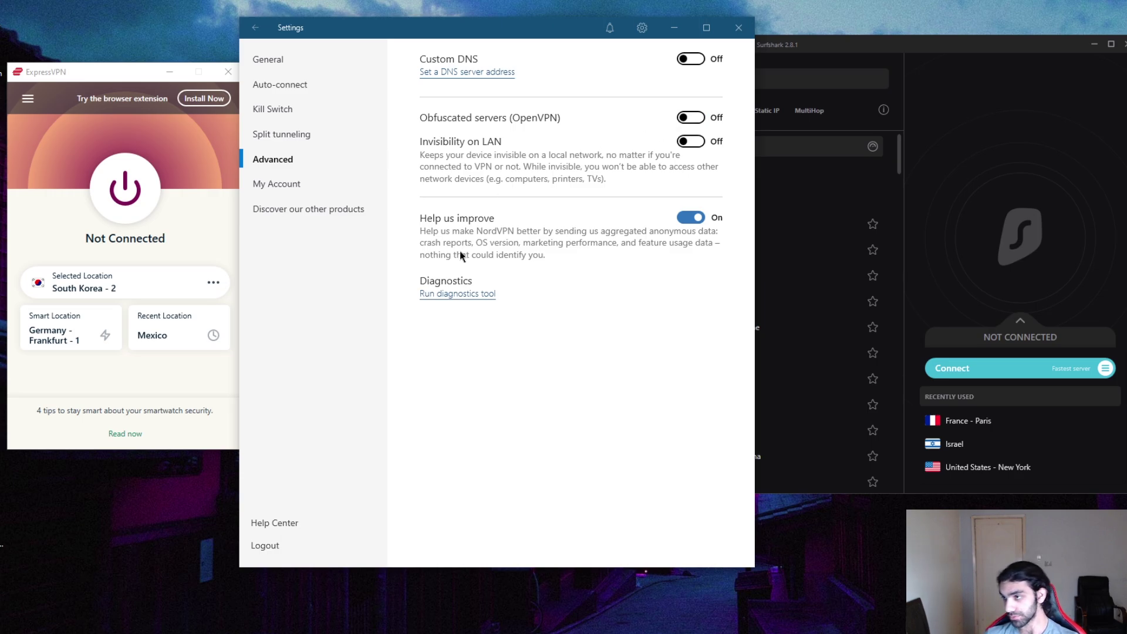
pyautogui.press('Escape')
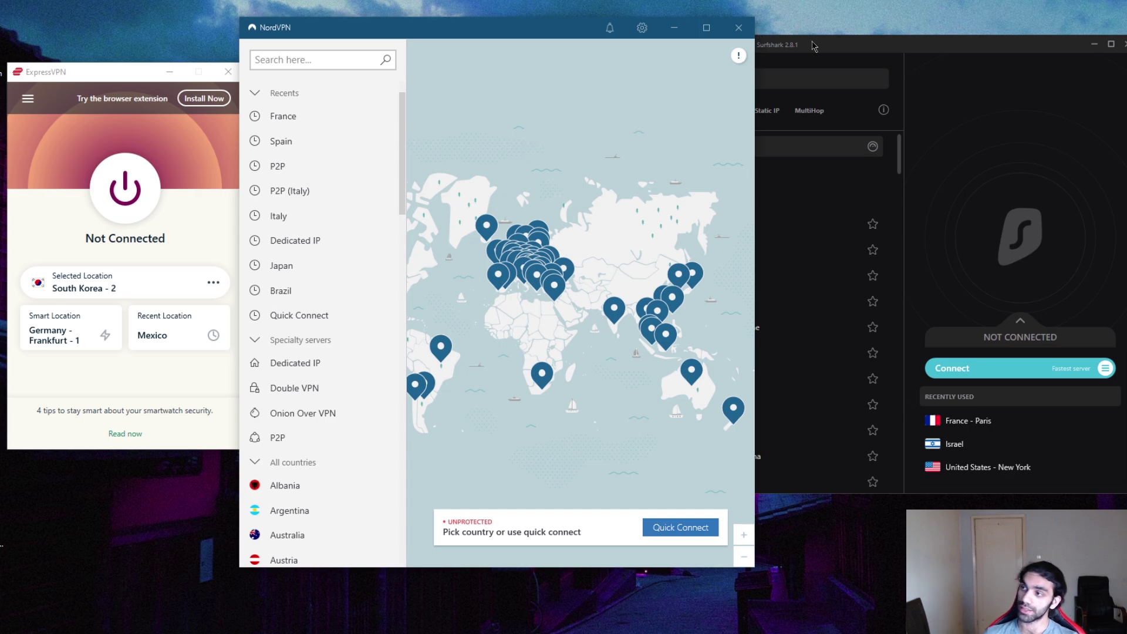
# Drag Surfshark left in front of NordVPN, then bring ExpressVPN forward and nudge it slightly.
pyautogui.moveTo(813, 46); pyautogui.dragTo(613, 46)
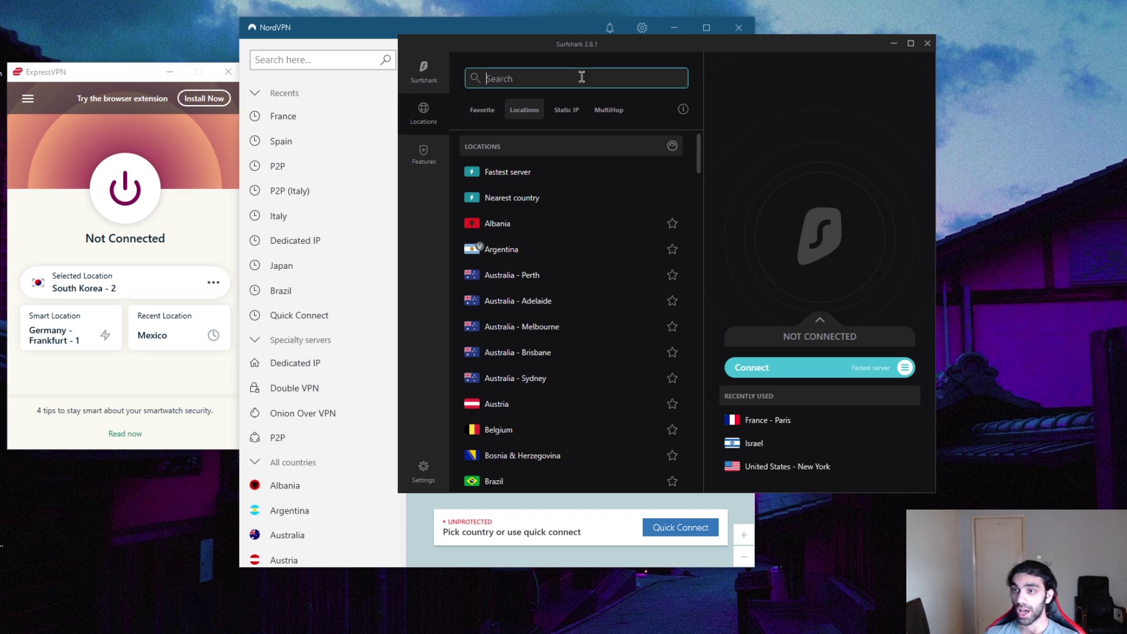
pyautogui.click(64, 69)
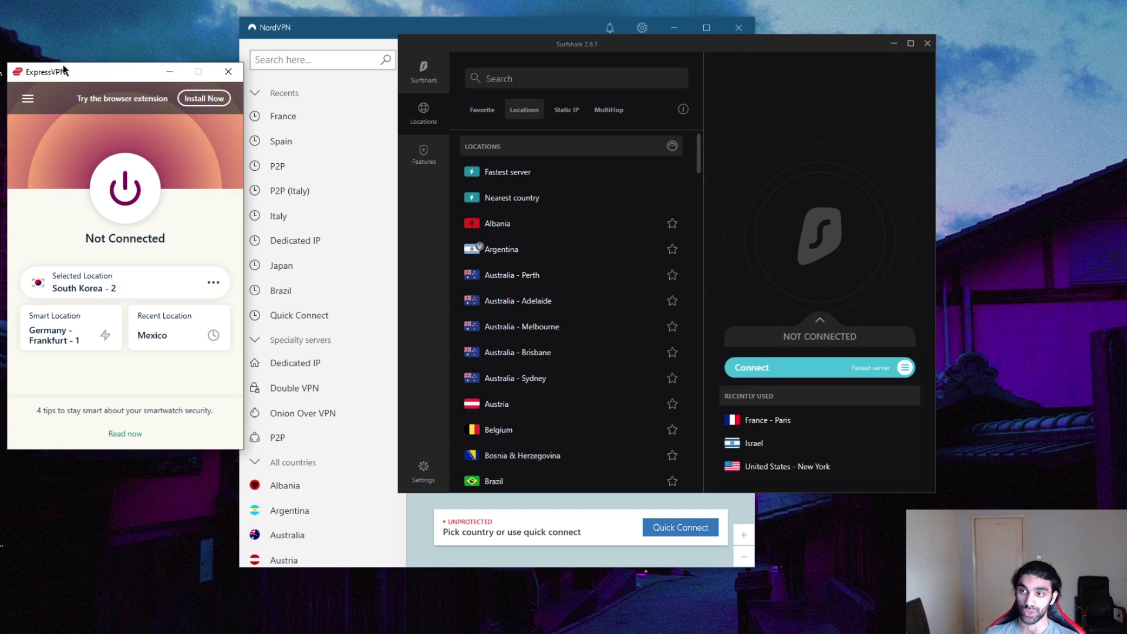
pyautogui.moveTo(71, 67); pyautogui.dragTo(69, 66)
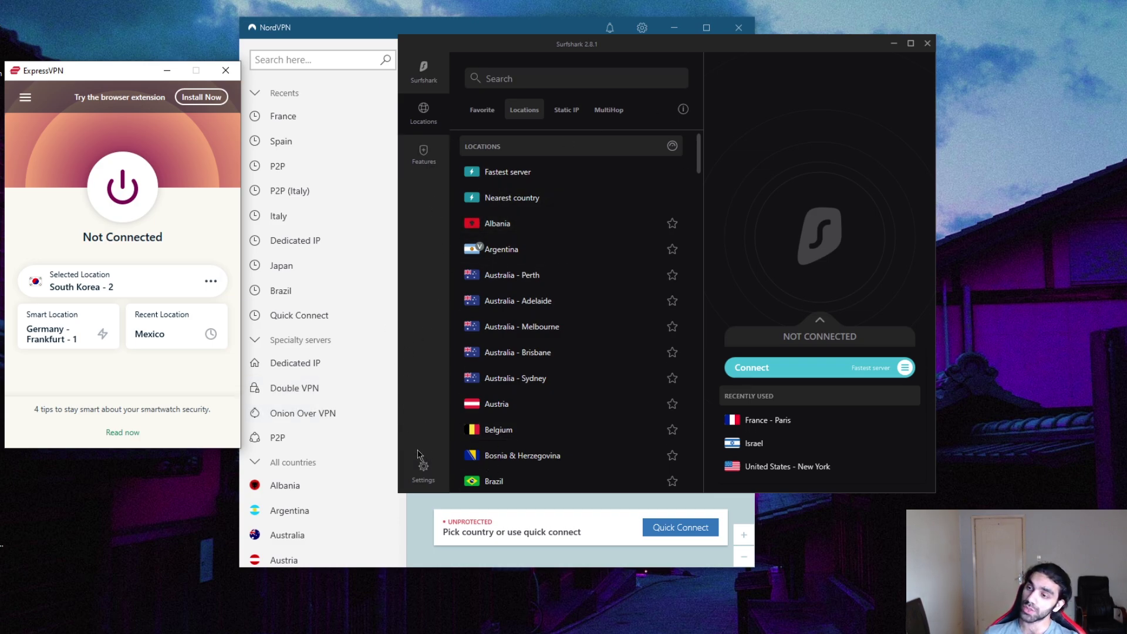
# Check Surfshark's Advanced protocol list twice, keep WireGuard, and return to the main Settings page.
pyautogui.click(425, 472)
pyautogui.click(498, 479)
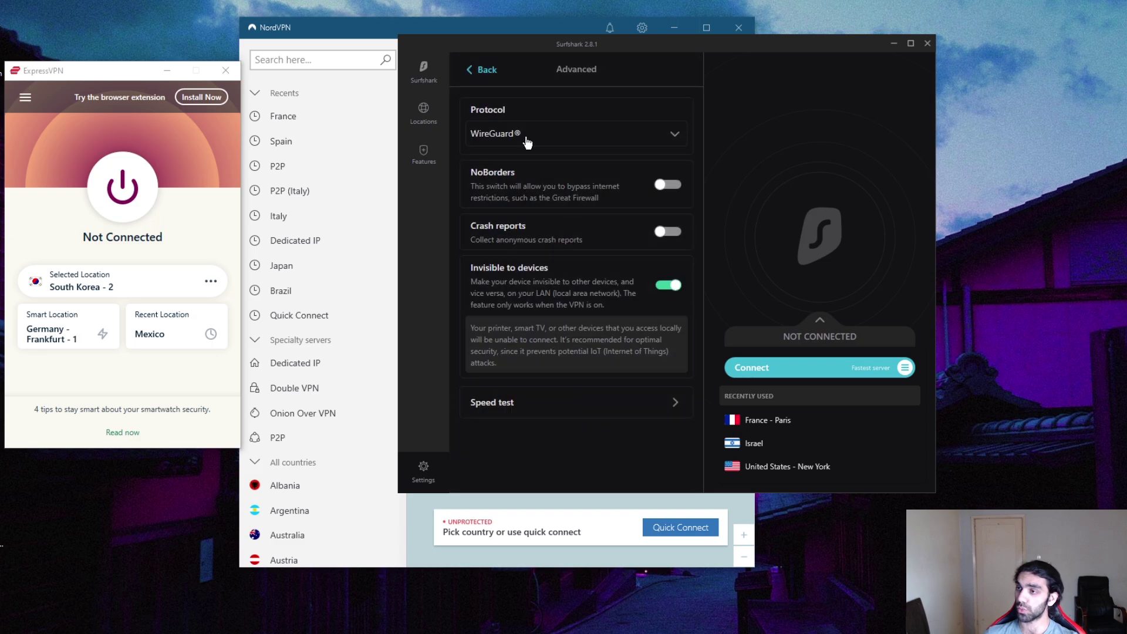
pyautogui.click(609, 137)
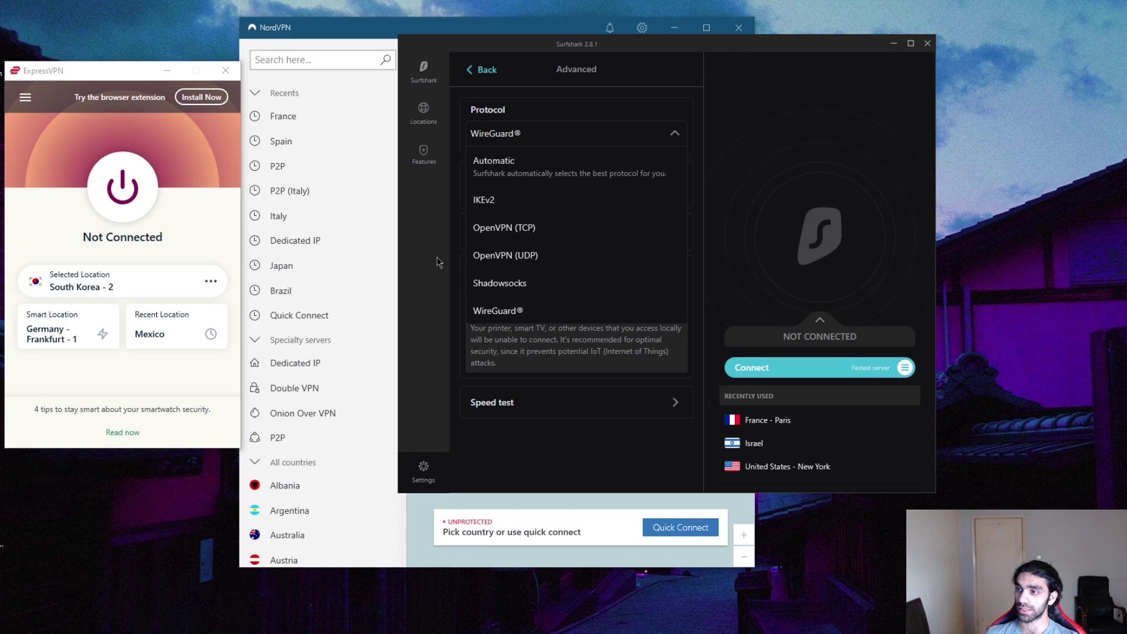
pyautogui.click(498, 311)
pyautogui.click(569, 132)
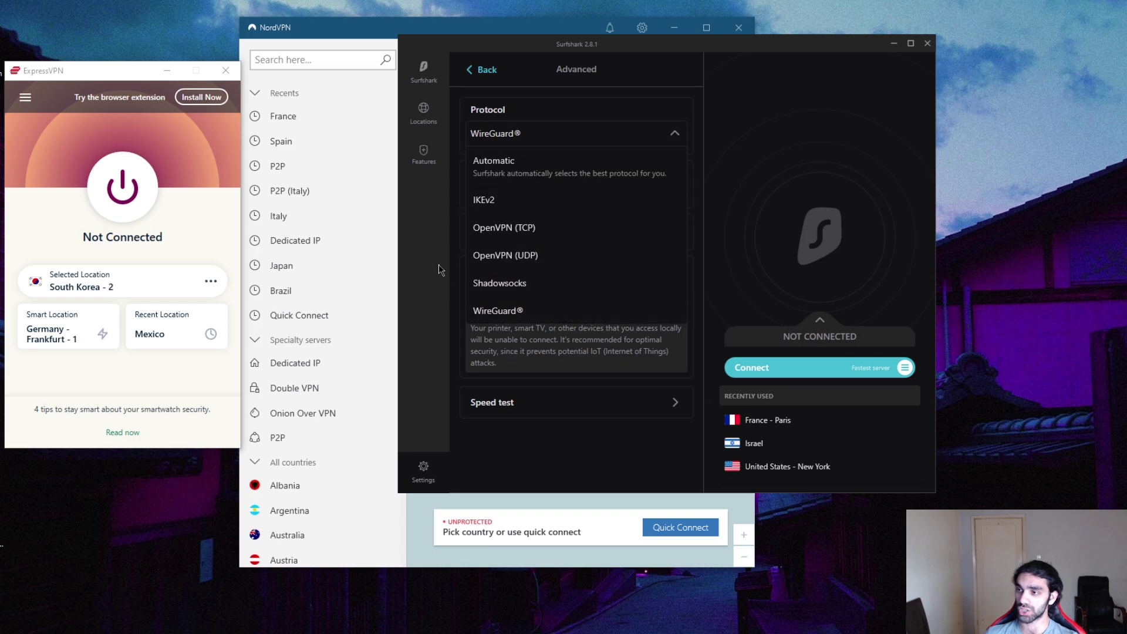
pyautogui.click(499, 310)
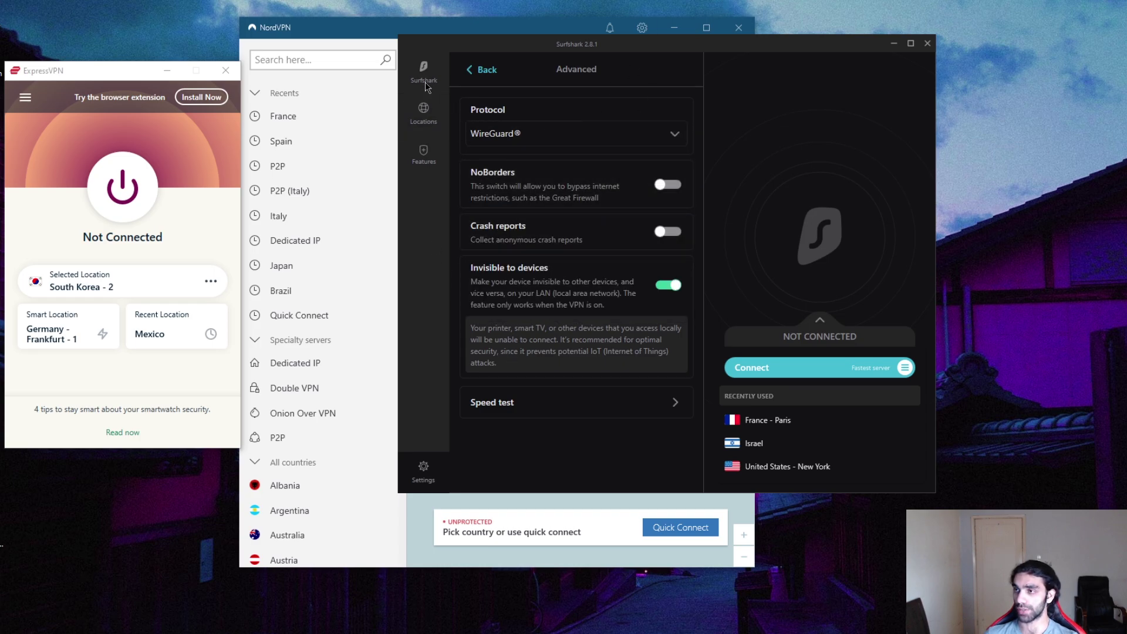
pyautogui.click(480, 71)
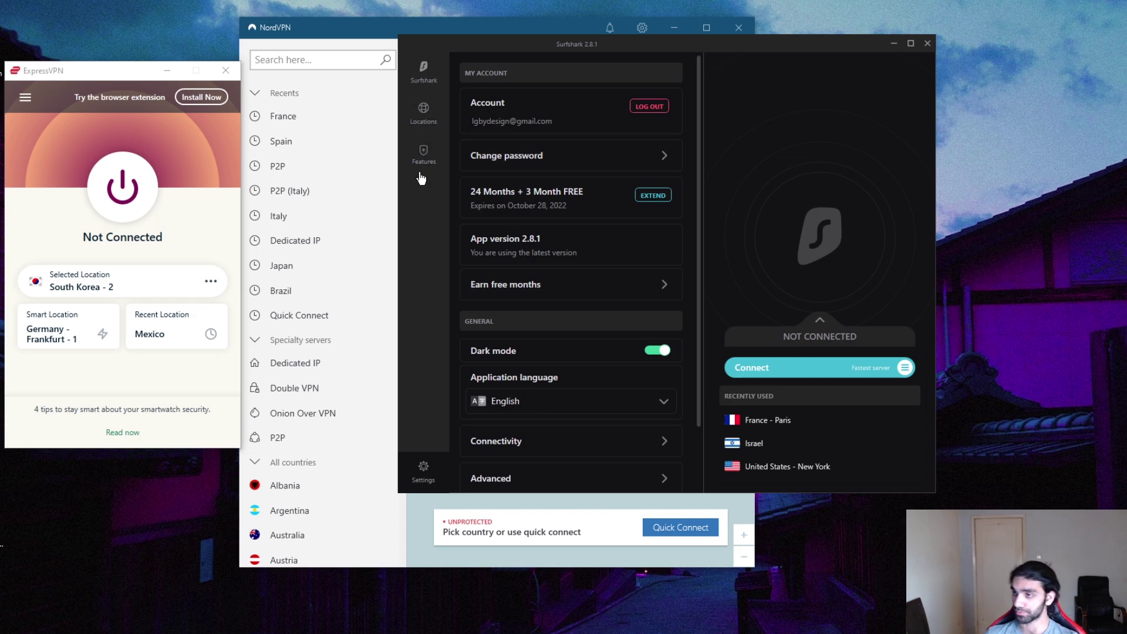
# Shift Surfshark's Settings window to the right to uncover NordVPN's server map.
pyautogui.moveTo(578, 48); pyautogui.dragTo(781, 63)
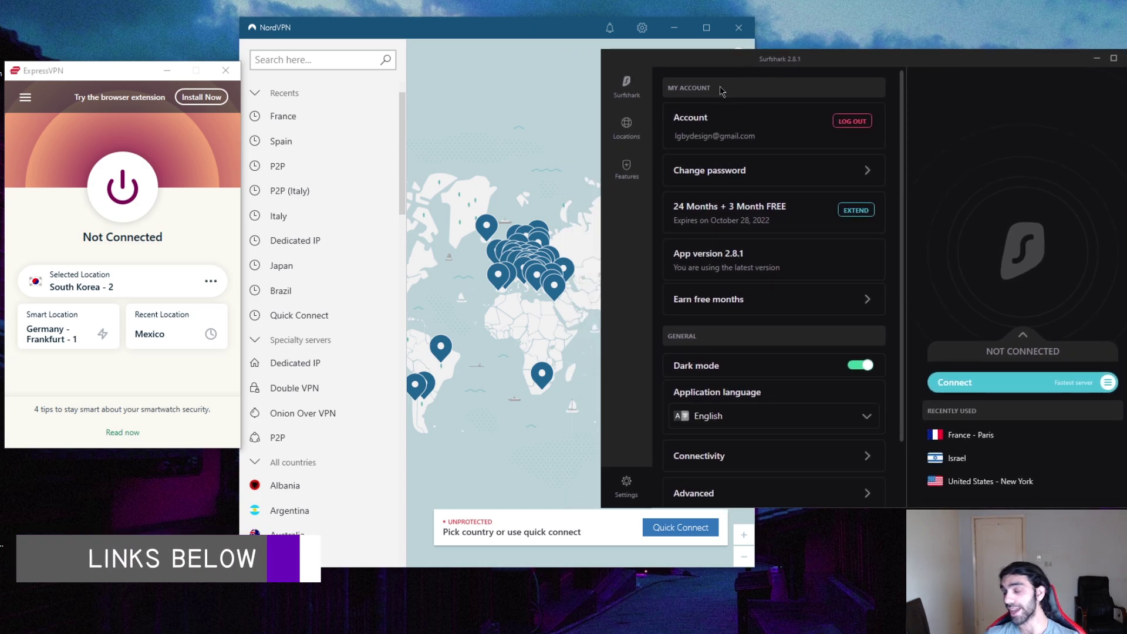